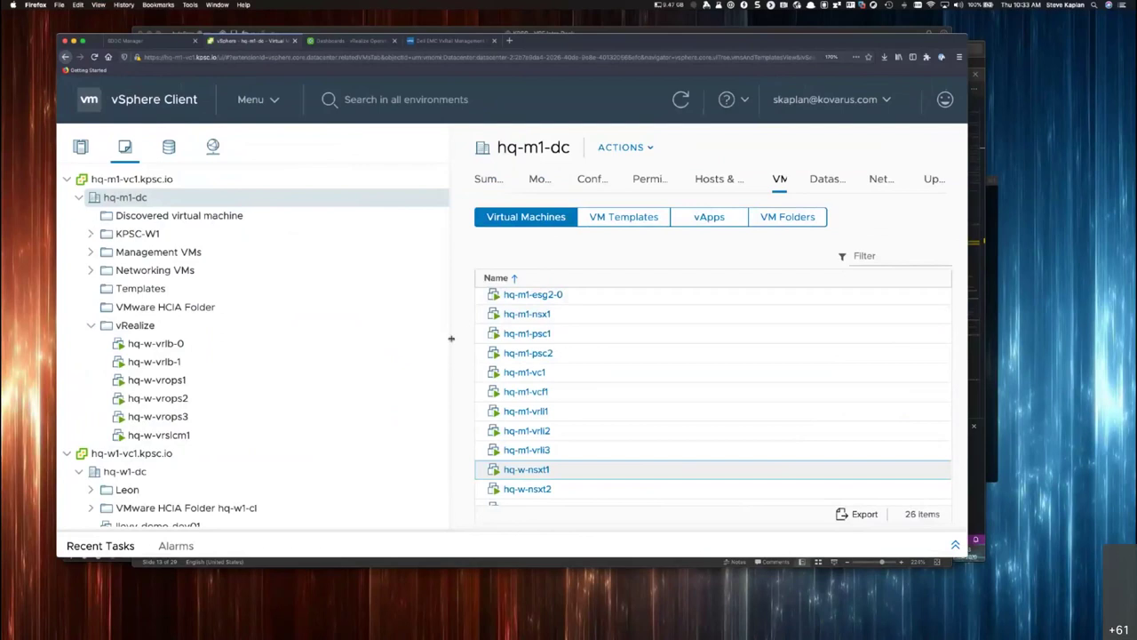
Widen the content pane and open the VMs list of the hq-m1-cl cluster
{"action": "left_click_drag", "start_coordinate": [451, 338], "coordinate": [270, 358]}
{"action": "left_click", "coordinate": [80, 146]}
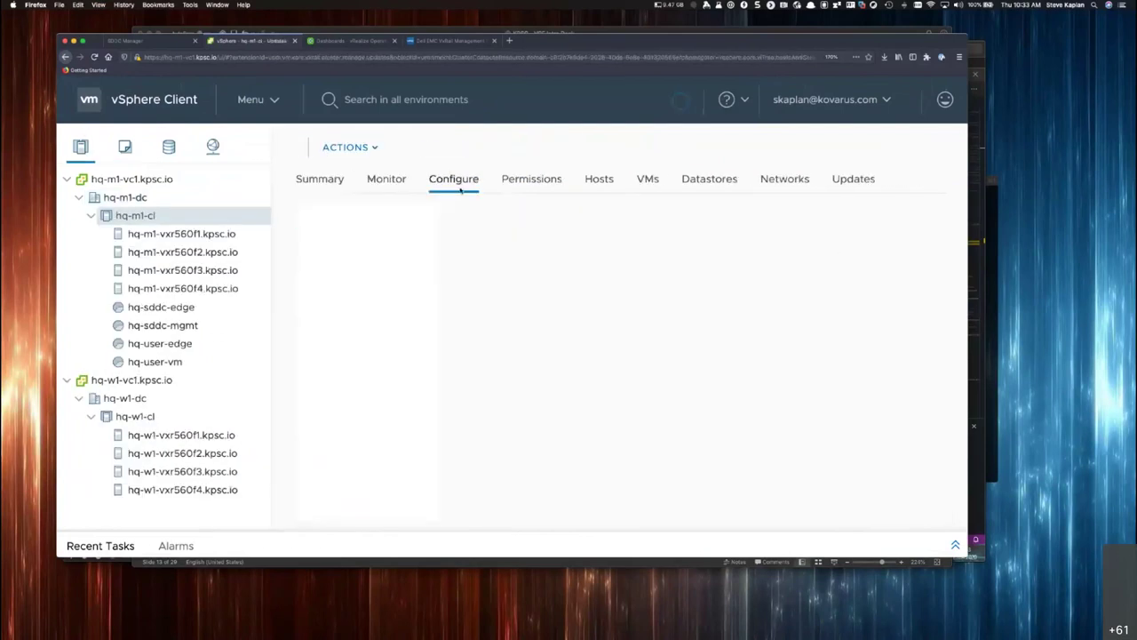
{"action": "left_click", "coordinate": [648, 179]}
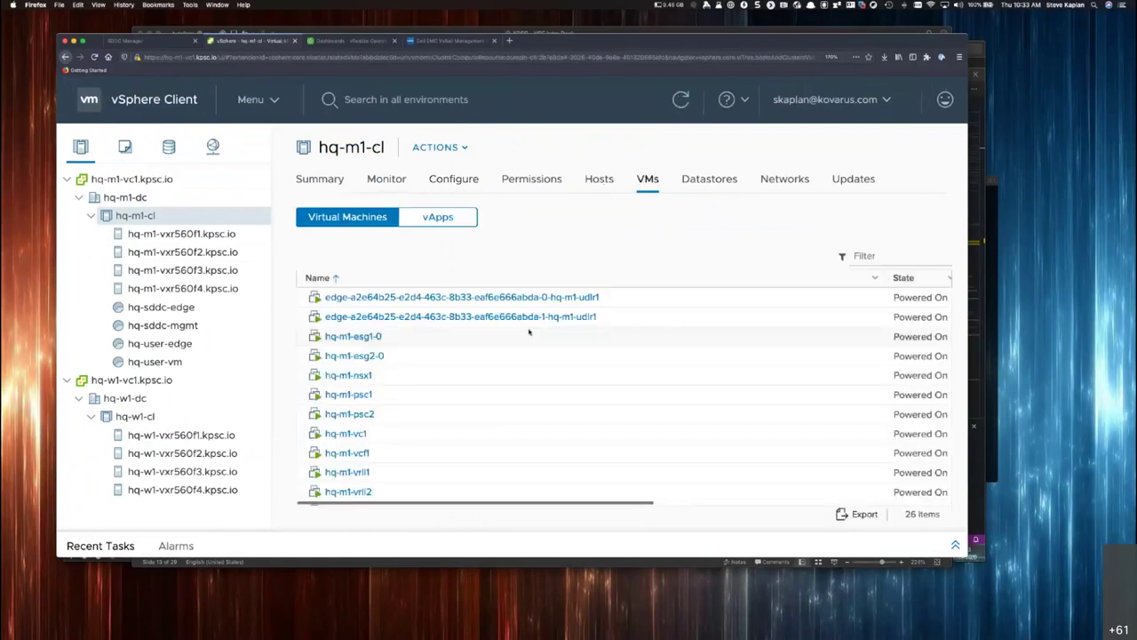
Review the 26 hq-m1-cl virtual machines and their power states before returning to SDDC Manager
{"action": "scroll", "coordinate": [528, 332], "scroll_direction": "down", "scroll_amount": 3}
{"action": "scroll", "coordinate": [528, 331], "scroll_direction": "down", "scroll_amount": 5}
{"action": "scroll", "coordinate": [528, 331], "scroll_direction": "down", "scroll_amount": 5}
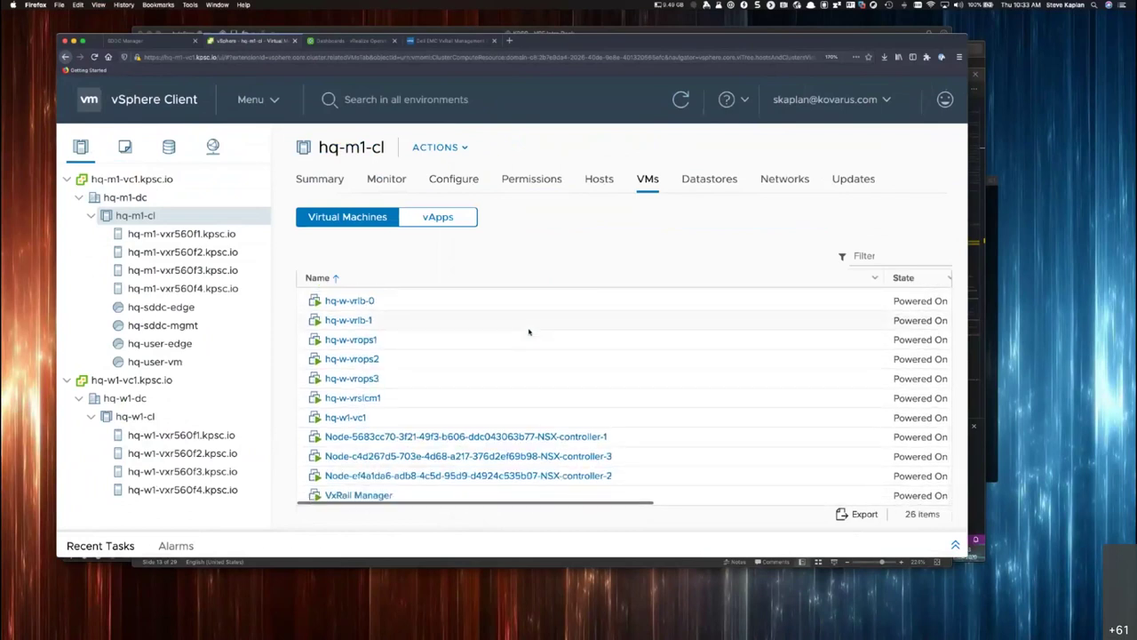
{"action": "scroll", "coordinate": [529, 331], "scroll_direction": "up", "scroll_amount": 6}
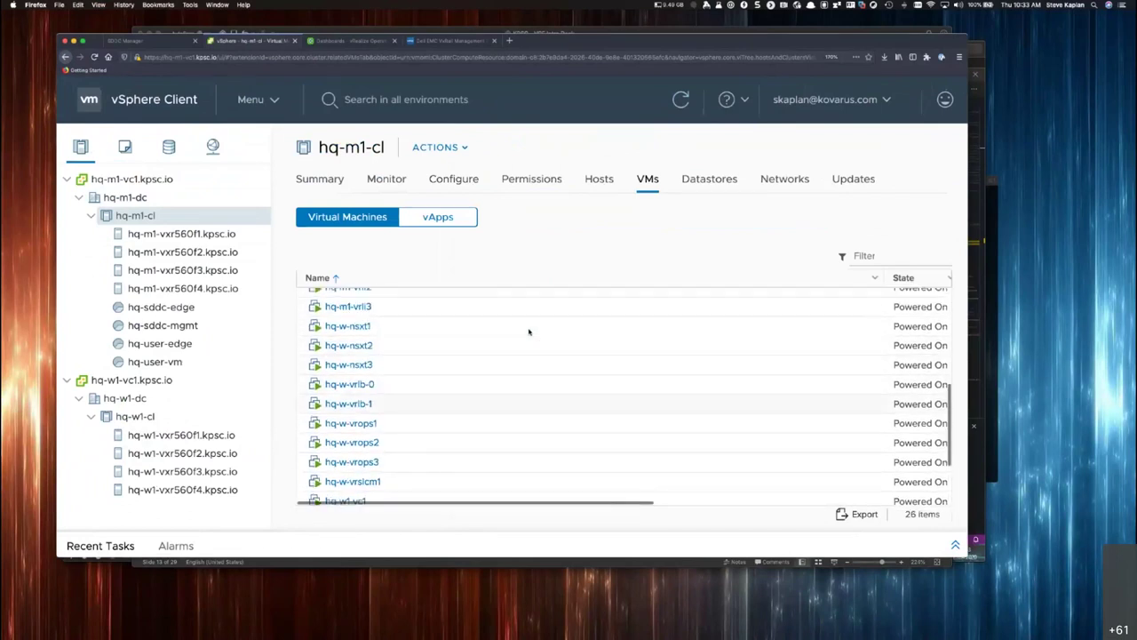
{"action": "scroll", "coordinate": [529, 332], "scroll_direction": "up", "scroll_amount": 3}
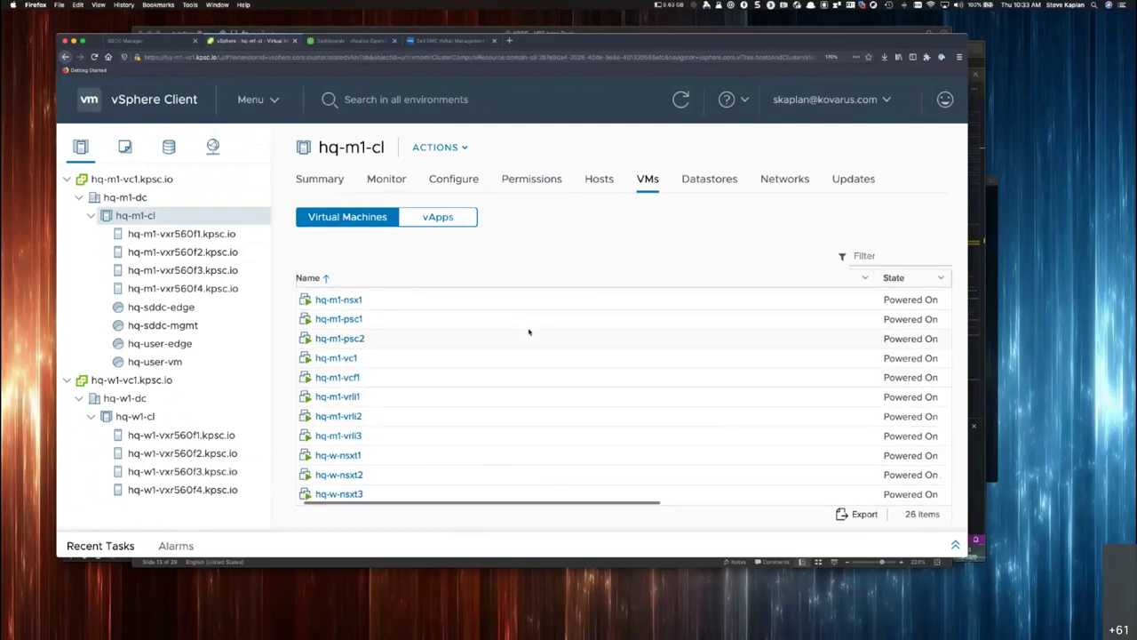
{"action": "scroll", "coordinate": [529, 332], "scroll_direction": "up", "scroll_amount": 3}
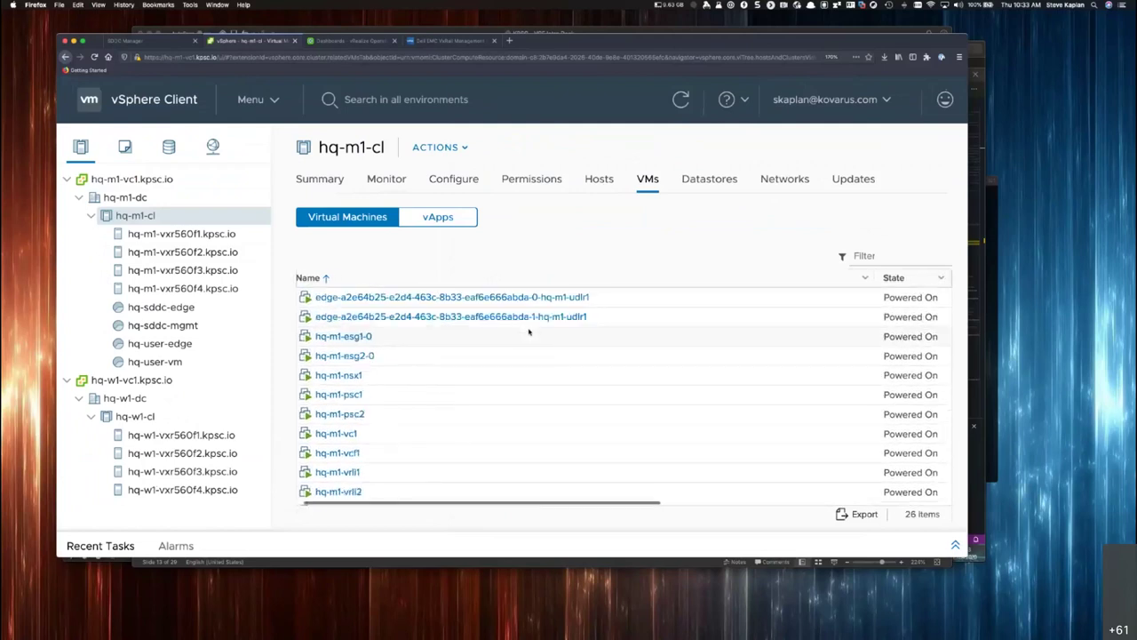
{"action": "scroll", "coordinate": [529, 331], "scroll_direction": "right", "scroll_amount": 1}
{"action": "scroll", "coordinate": [529, 331], "scroll_direction": "left", "scroll_amount": 1}
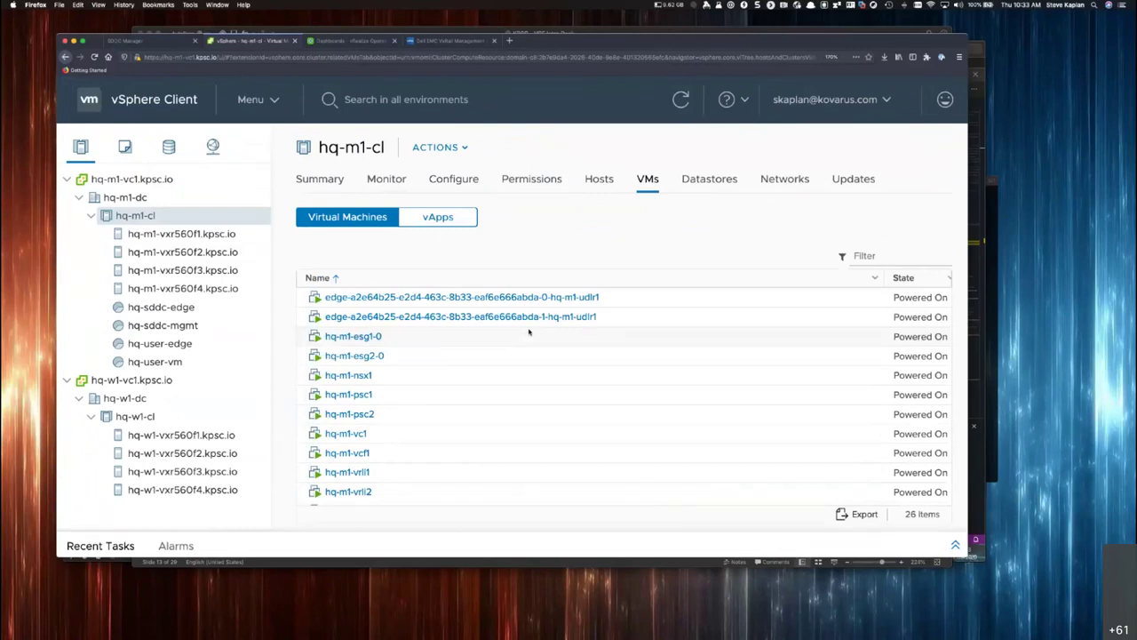
{"action": "scroll", "coordinate": [528, 331], "scroll_direction": "down", "scroll_amount": 5}
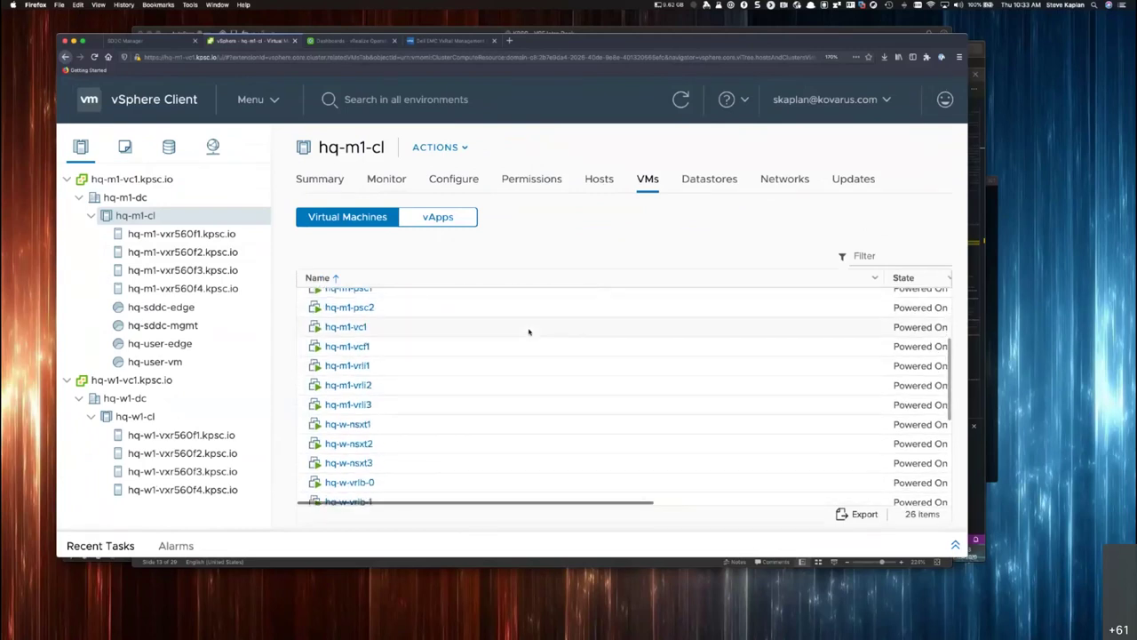
{"action": "scroll", "coordinate": [528, 331], "scroll_direction": "up", "scroll_amount": 1}
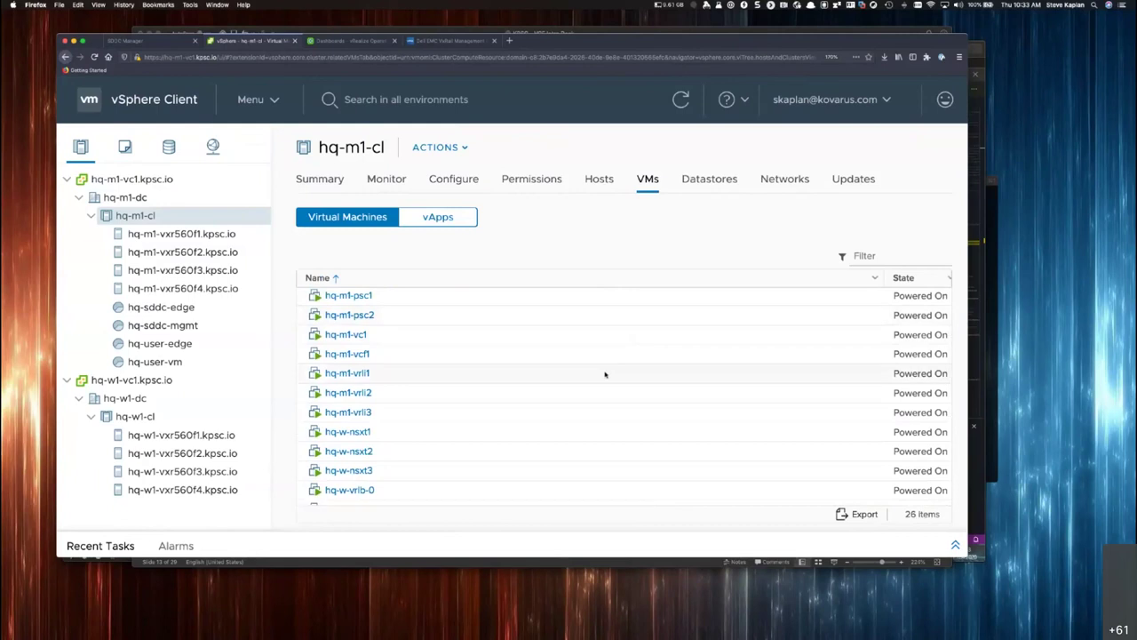
{"action": "scroll", "coordinate": [519, 470], "scroll_direction": "down", "scroll_amount": 10}
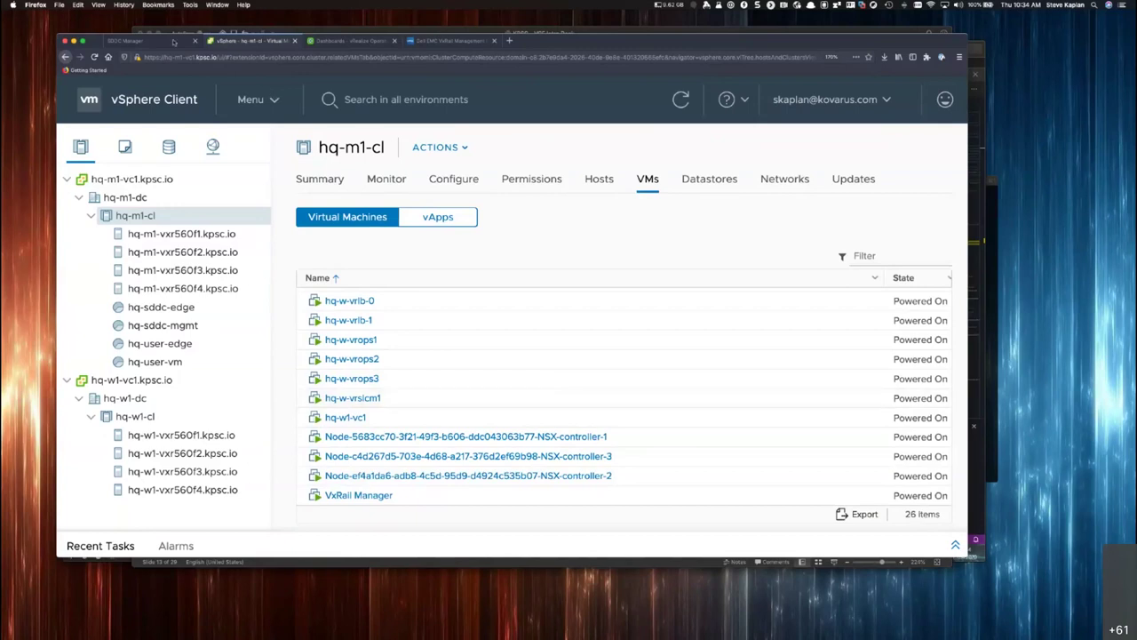
{"action": "left_click", "coordinate": [167, 42]}
Show the SDDC Manager dashboard with the orange NSX Manager backup banner closed
{"action": "left_click", "coordinate": [93, 150]}
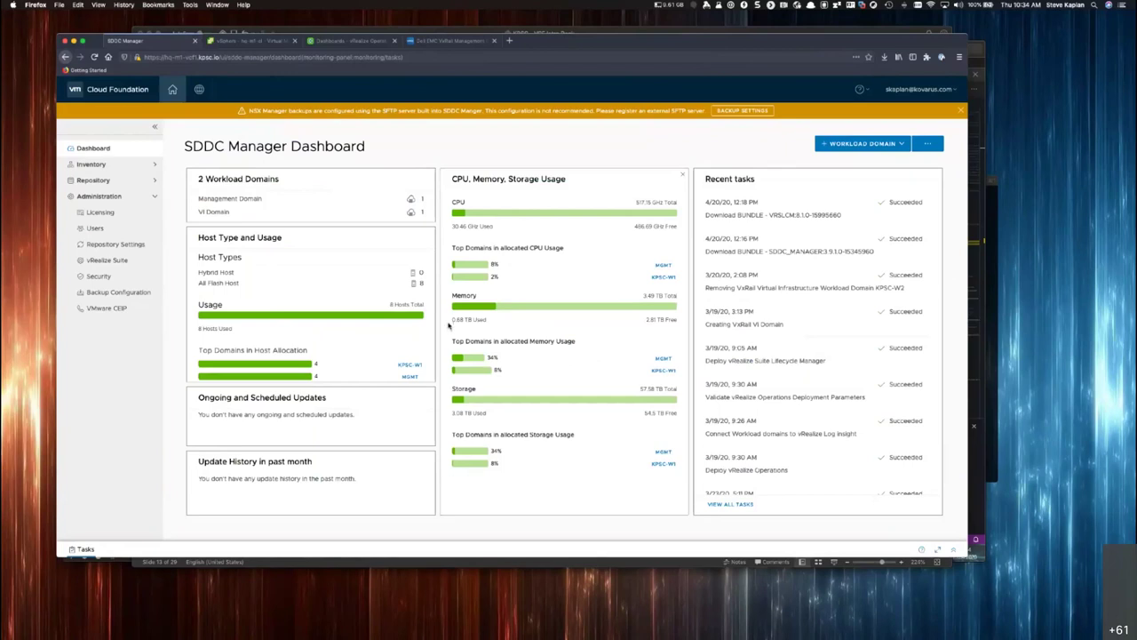
{"action": "left_click", "coordinate": [960, 111]}
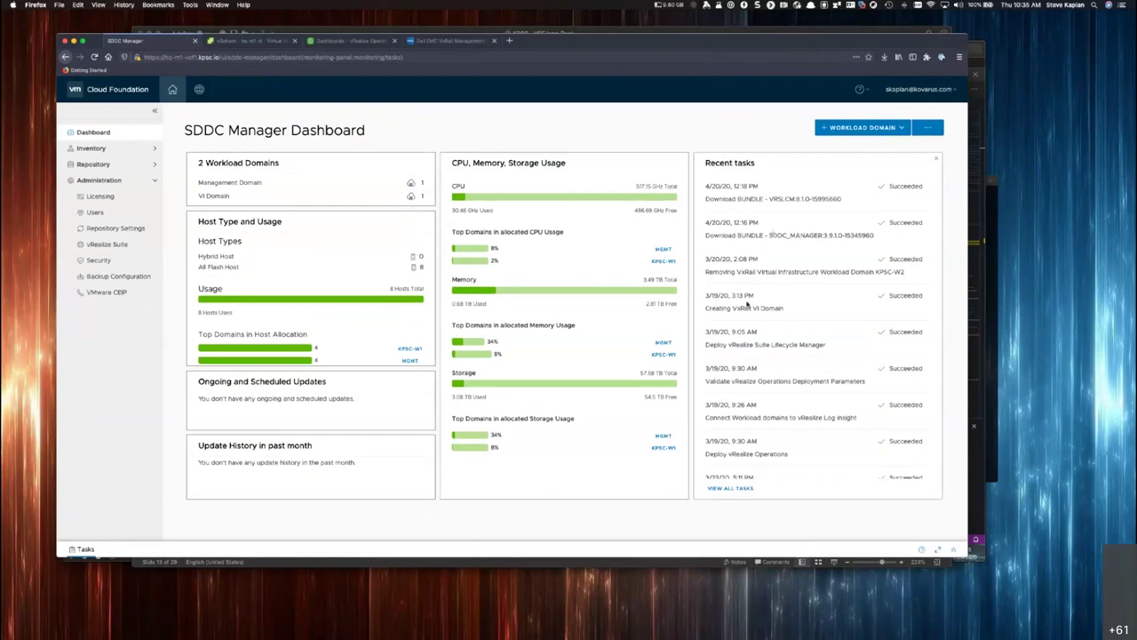
{"action": "left_click", "coordinate": [663, 249]}
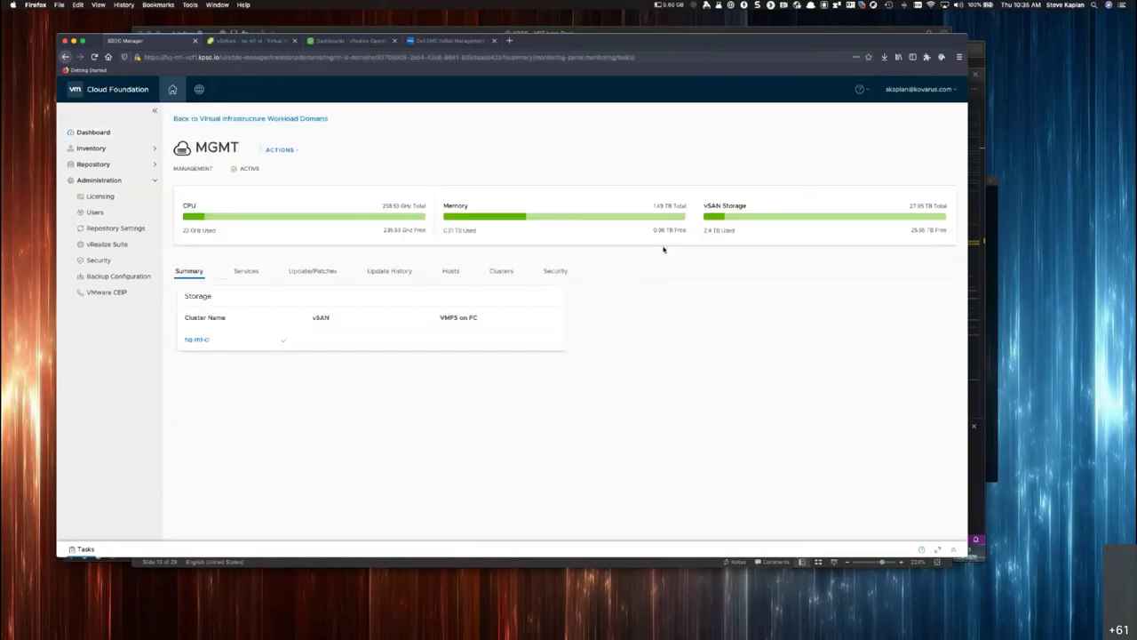
List the MGMT domain's Cloud Foundation components and IP addresses on its Services tab
{"action": "left_click", "coordinate": [249, 271]}
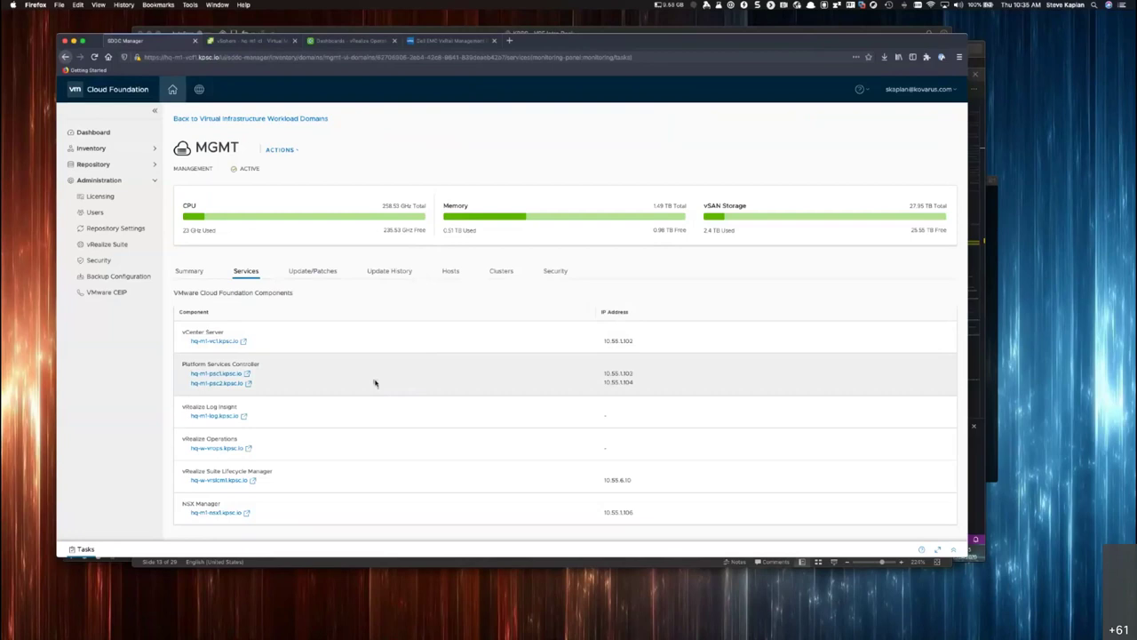
{"action": "scroll", "coordinate": [375, 383], "scroll_direction": "down", "scroll_amount": 1}
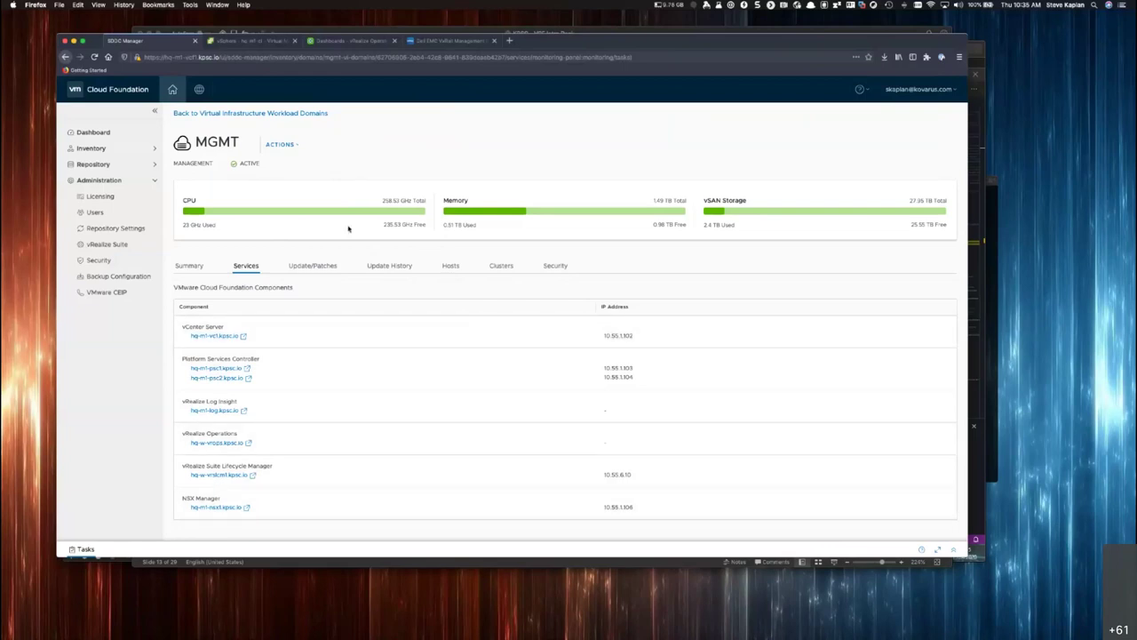
{"action": "left_click", "coordinate": [309, 265]}
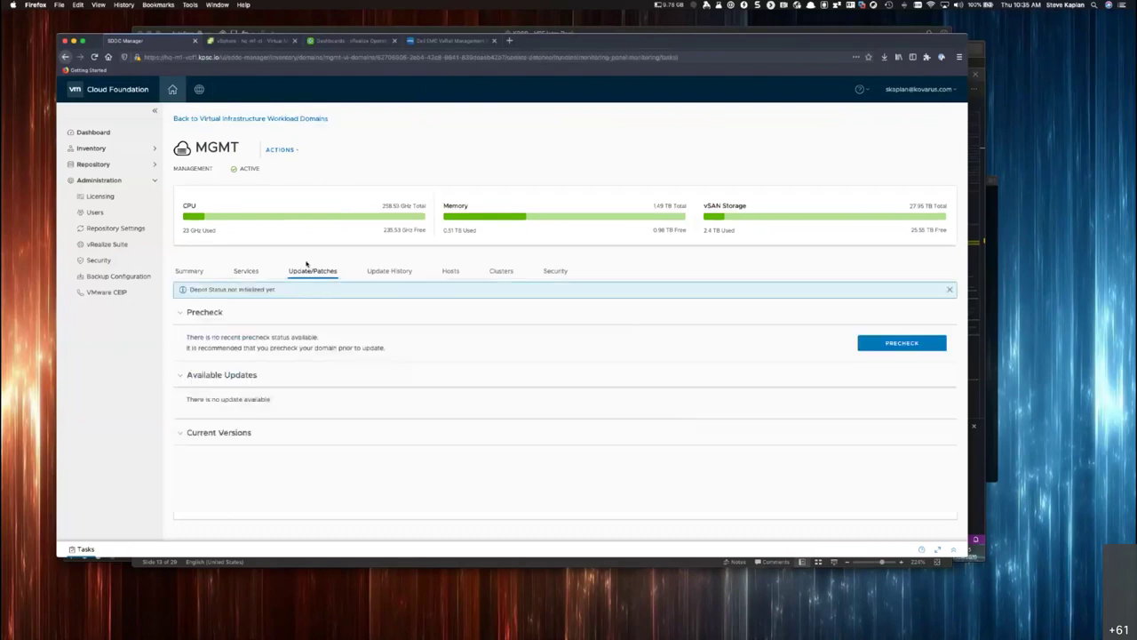
Check vCenter hq-m1-vc1.kpsc.io version 6.7.0-15132721 and expand the ESXi hosts and VxRail rows
{"action": "scroll", "coordinate": [467, 416], "scroll_direction": "down", "scroll_amount": 5}
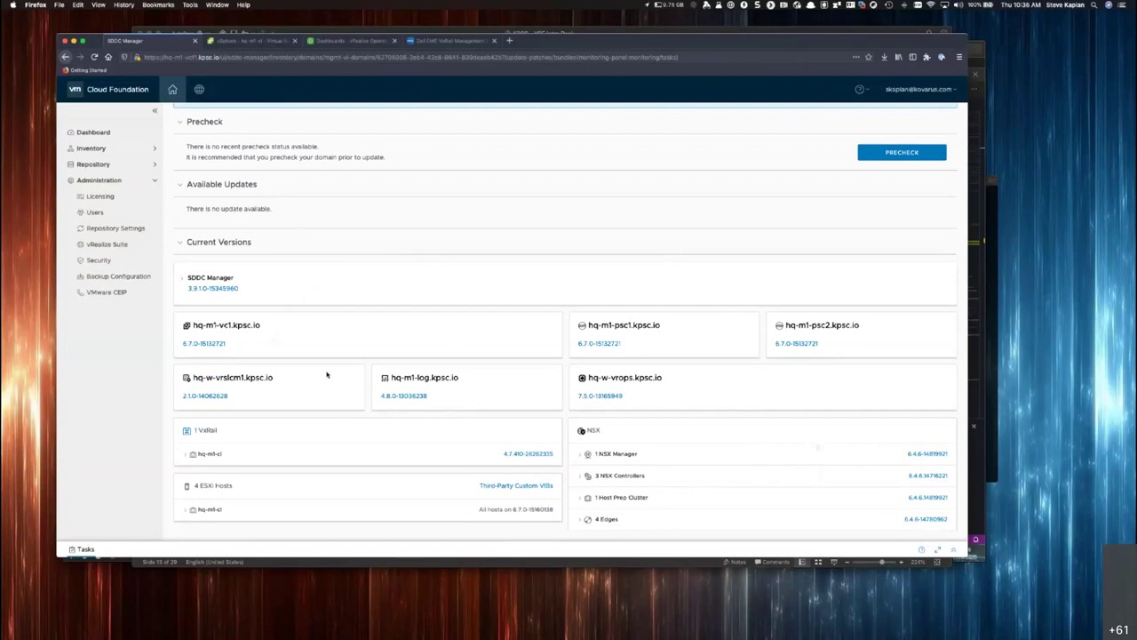
{"action": "left_click_drag", "start_coordinate": [194, 325], "coordinate": [266, 325]}
{"action": "triple_click", "coordinate": [201, 346]}
{"action": "left_click", "coordinate": [190, 509]}
{"action": "scroll", "coordinate": [190, 508], "scroll_direction": "down", "scroll_amount": 1}
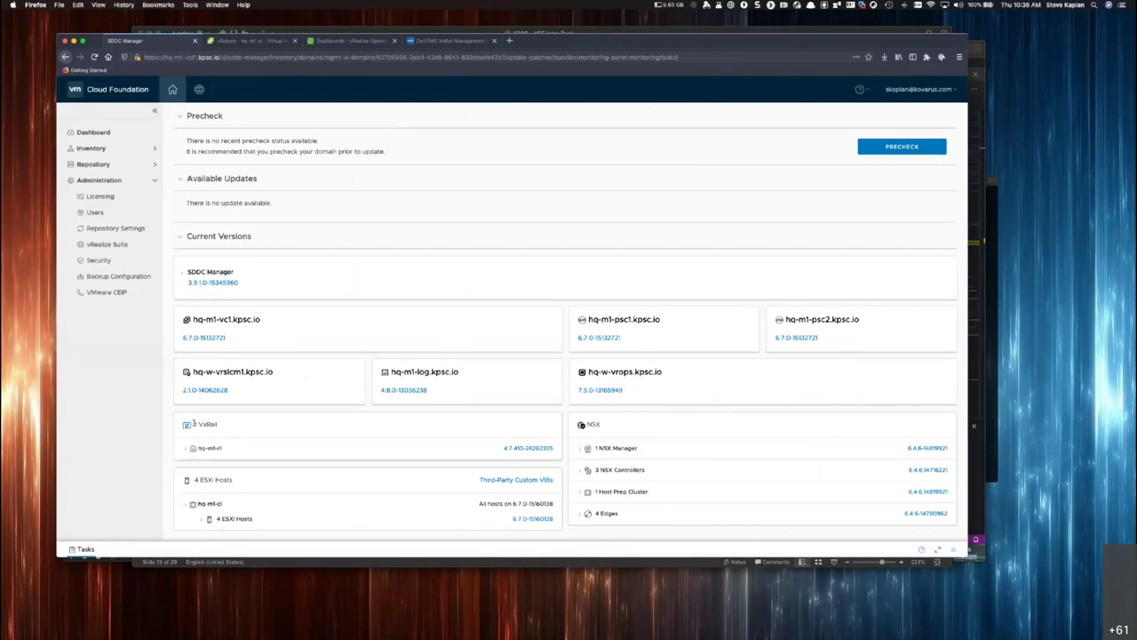
{"action": "left_click", "coordinate": [184, 451]}
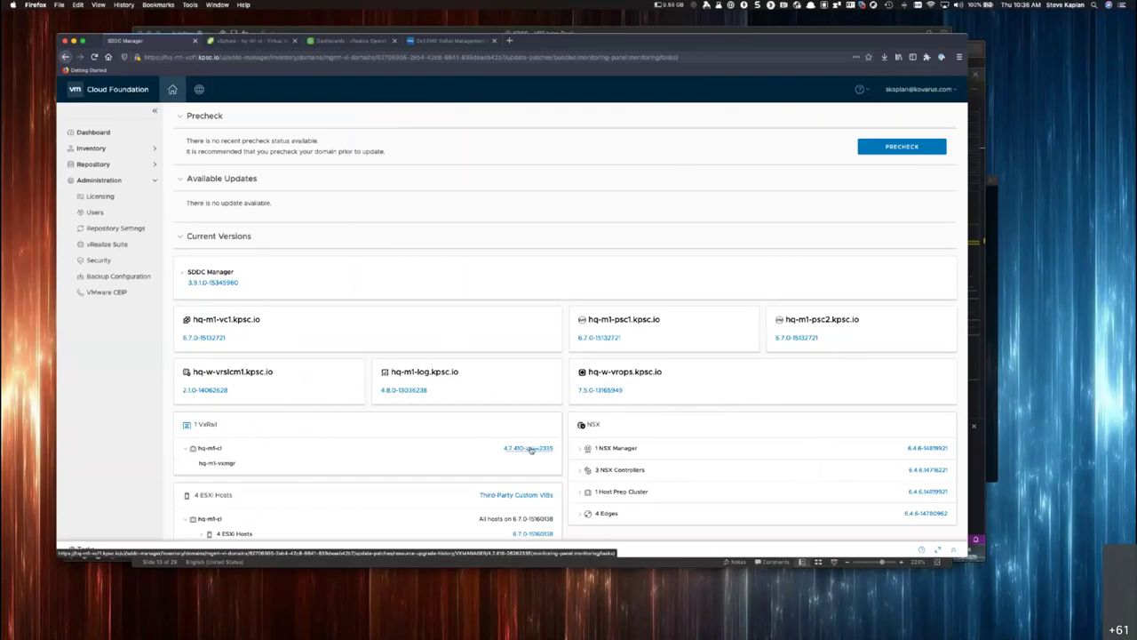
Close the Depot Status notice and start the MGMT domain upgrade precheck
{"action": "scroll", "coordinate": [530, 450], "scroll_direction": "up", "scroll_amount": 3}
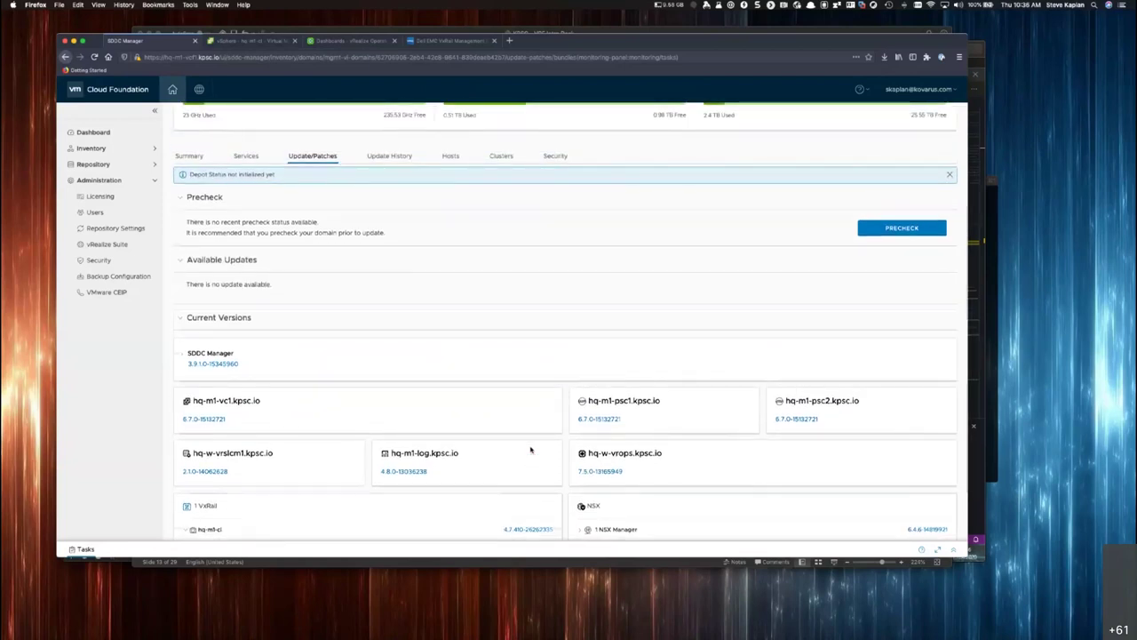
{"action": "scroll", "coordinate": [675, 439], "scroll_direction": "down", "scroll_amount": 2}
{"action": "scroll", "coordinate": [751, 504], "scroll_direction": "down", "scroll_amount": 1}
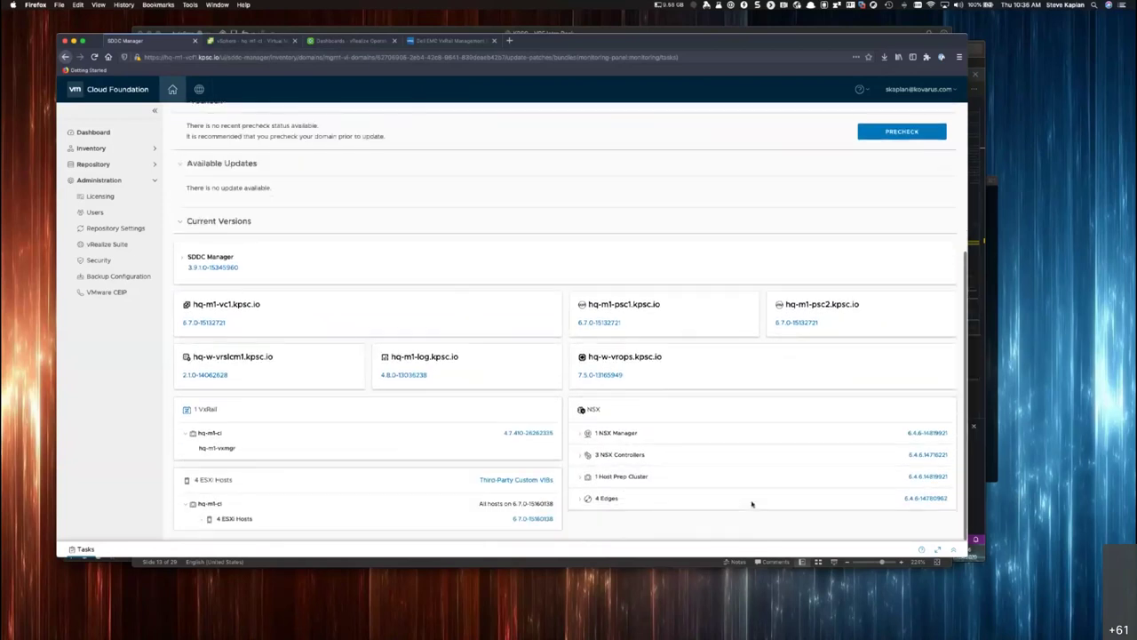
{"action": "scroll", "coordinate": [751, 503], "scroll_direction": "up", "scroll_amount": 3}
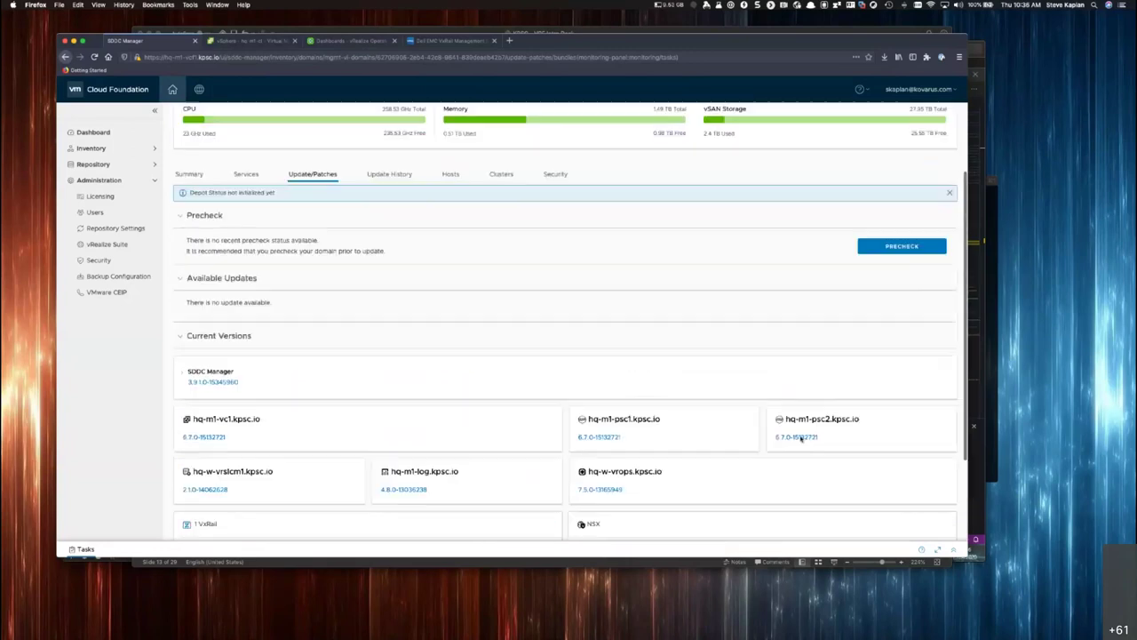
{"action": "left_click", "coordinate": [950, 192]}
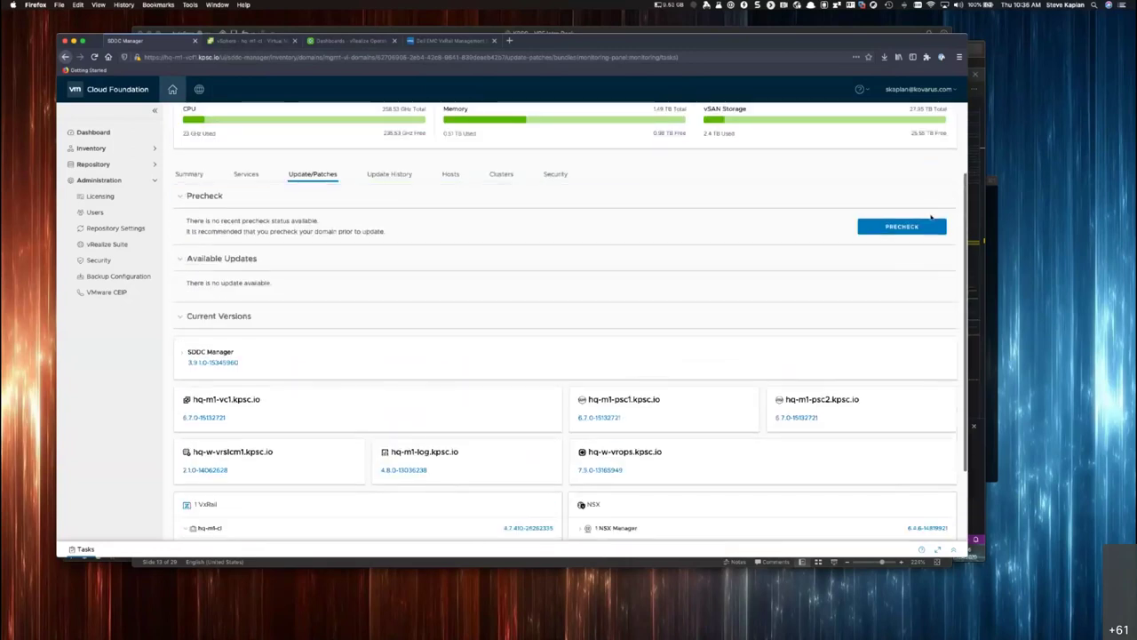
{"action": "left_click", "coordinate": [906, 225]}
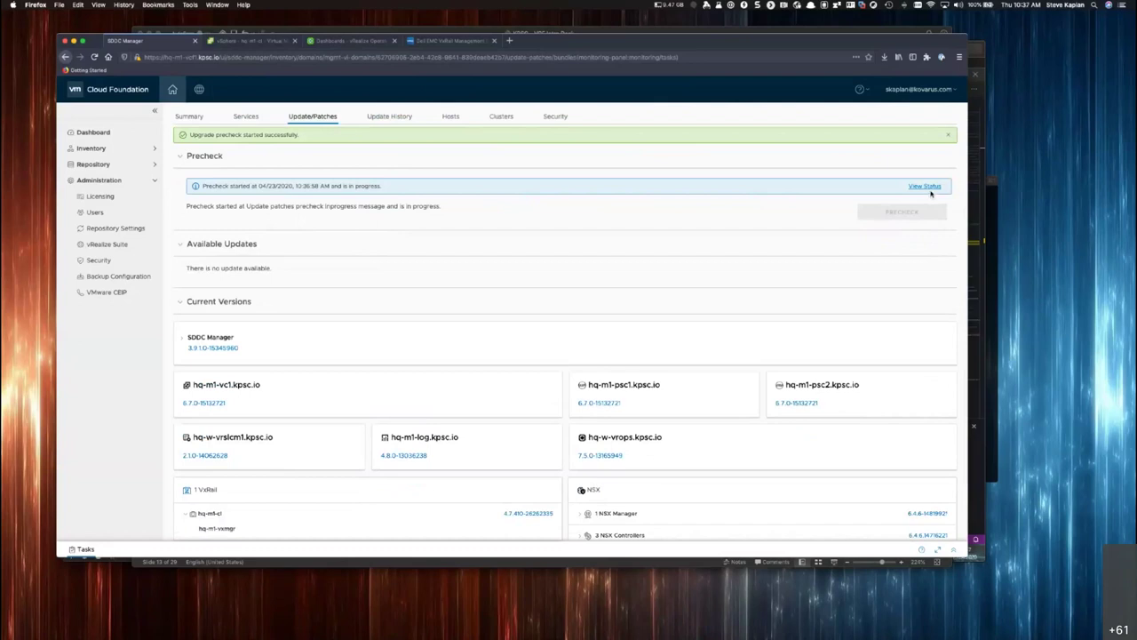
Show the precheck's per-component progress on the Upgrade Precheck page
{"action": "left_click", "coordinate": [929, 188]}
{"action": "scroll", "coordinate": [574, 446], "scroll_direction": "down", "scroll_amount": 3}
{"action": "scroll", "coordinate": [573, 446], "scroll_direction": "down", "scroll_amount": 3}
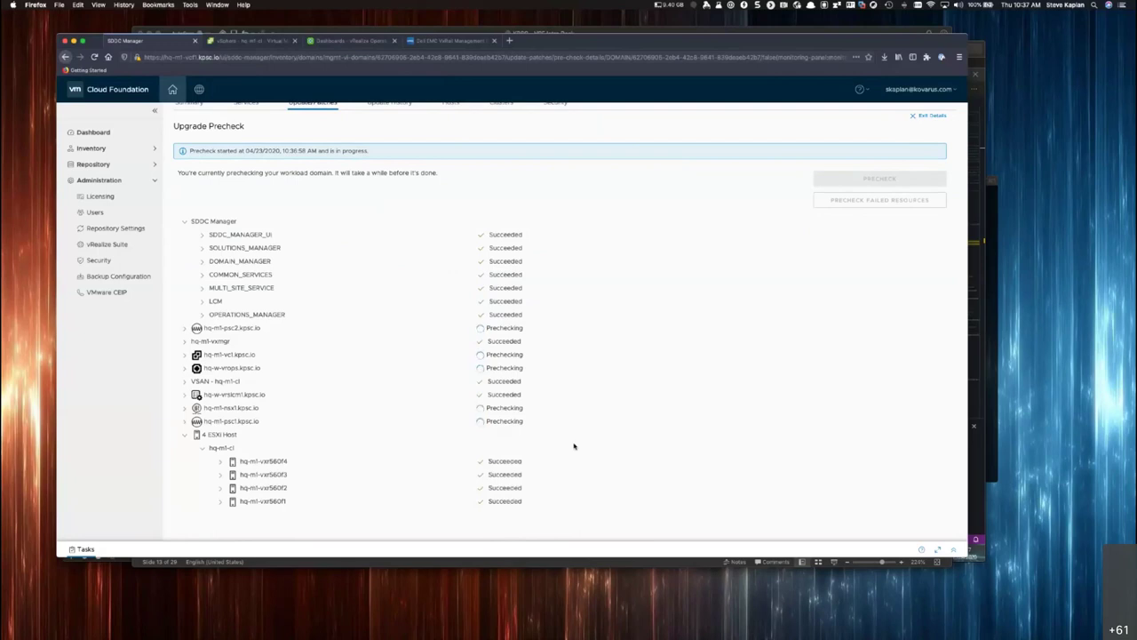
Expand the hq-m1-vxmgr and hq-m1-psc2 checks and inspect INITIALIZE VC PSC PRECHECK details
{"action": "left_click", "coordinate": [189, 341]}
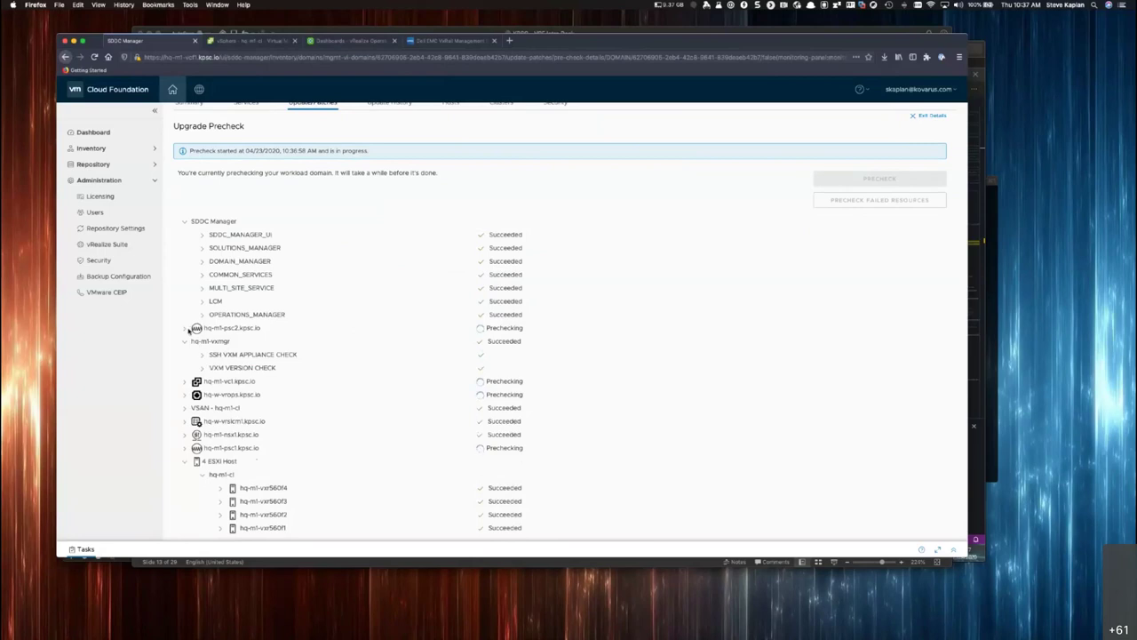
{"action": "left_click", "coordinate": [185, 329]}
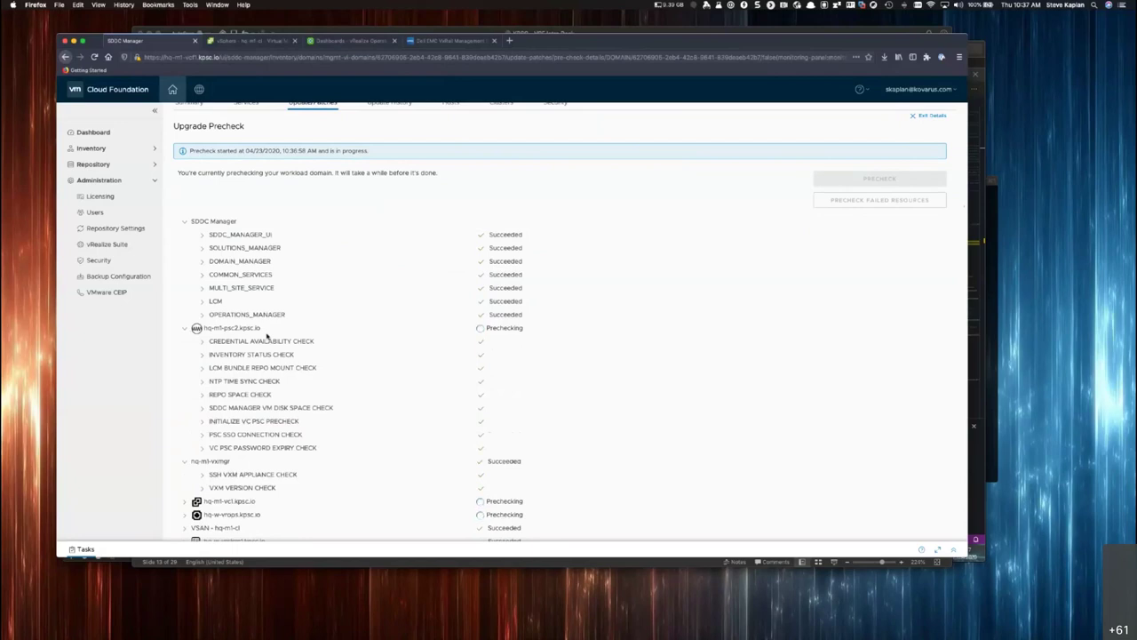
{"action": "scroll", "coordinate": [396, 347], "scroll_direction": "down", "scroll_amount": 3}
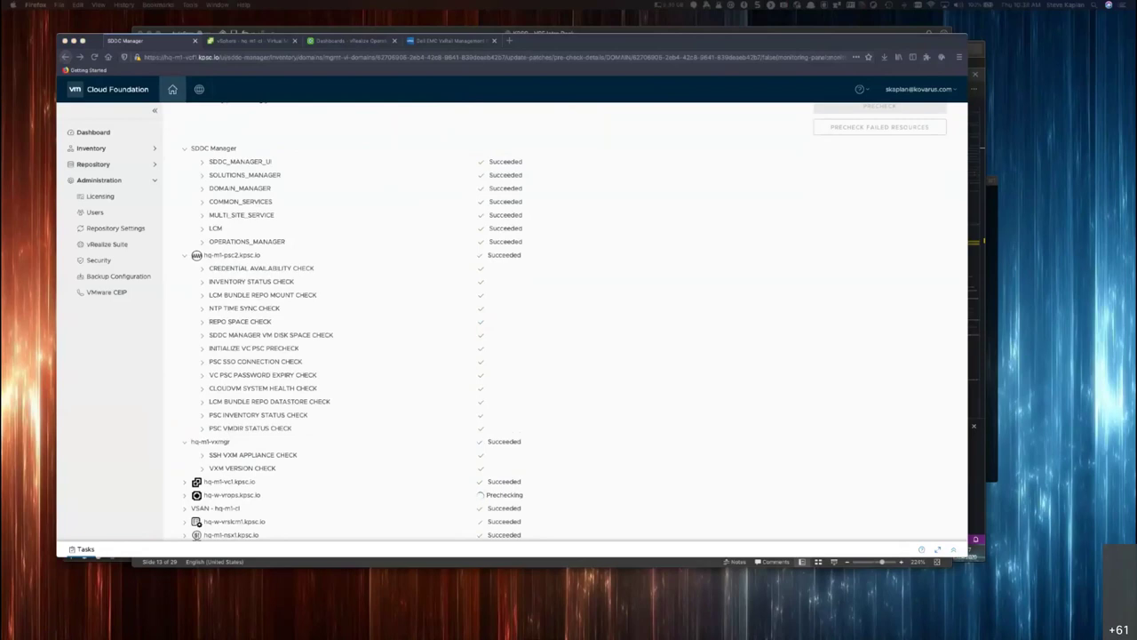
{"action": "scroll", "coordinate": [402, 335], "scroll_direction": "down", "scroll_amount": 5}
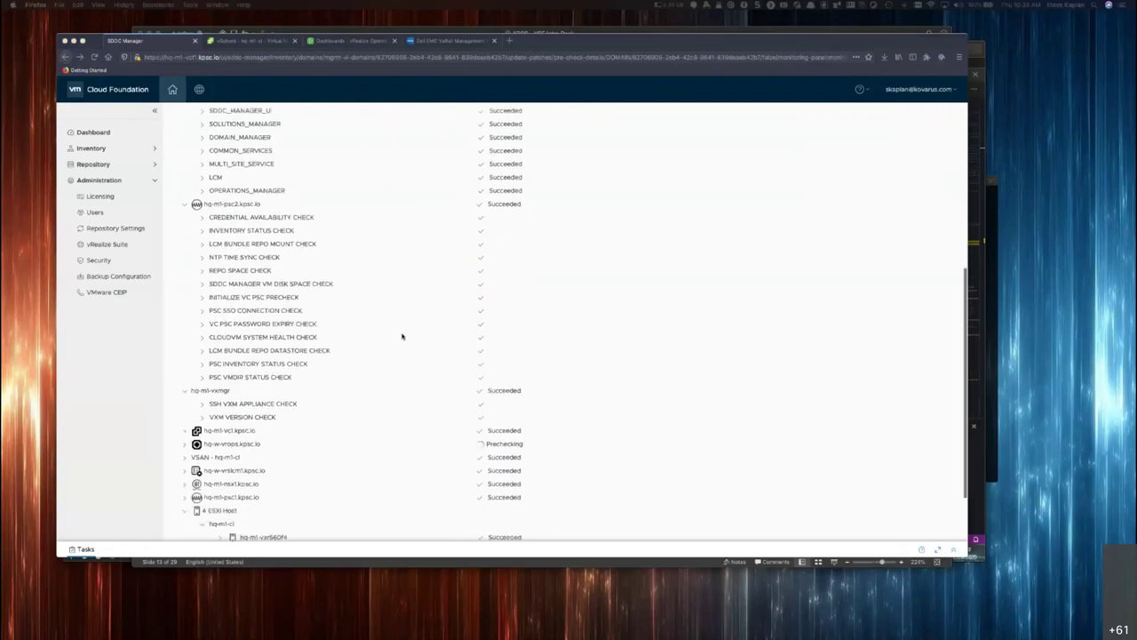
{"action": "scroll", "coordinate": [401, 335], "scroll_direction": "down", "scroll_amount": 1}
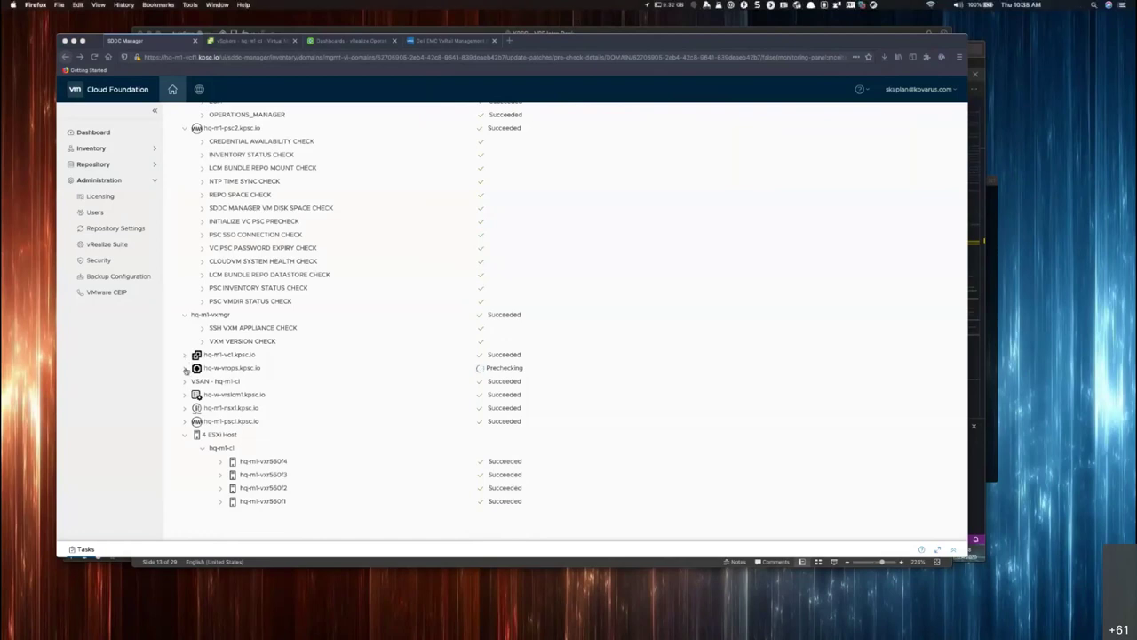
{"action": "scroll", "coordinate": [229, 264], "scroll_direction": "up", "scroll_amount": 1}
{"action": "scroll", "coordinate": [217, 259], "scroll_direction": "up", "scroll_amount": 1}
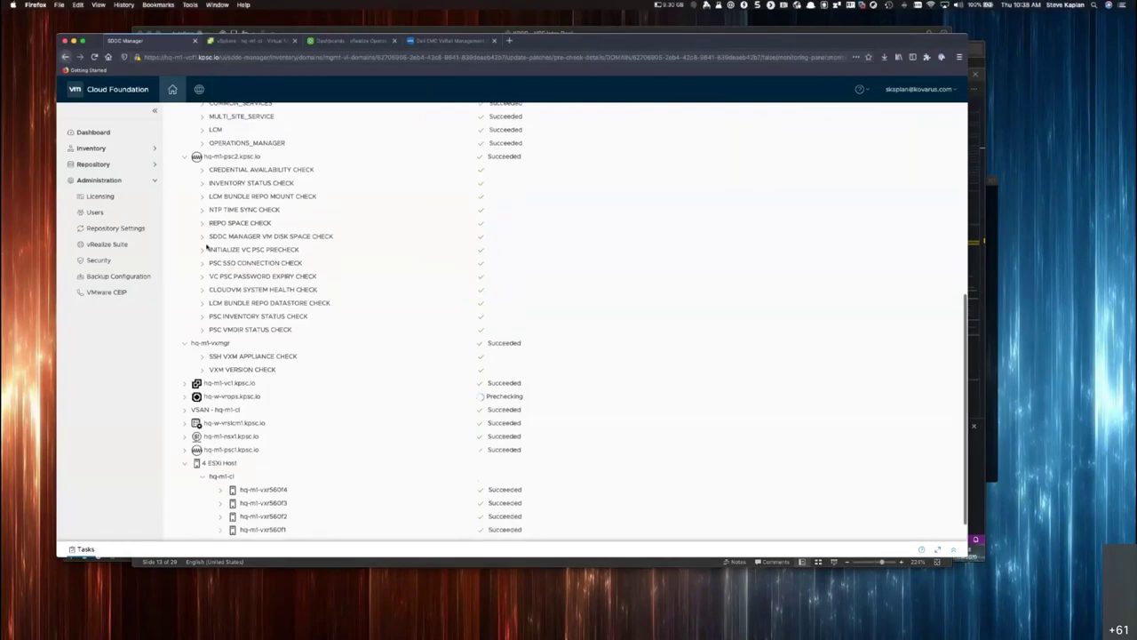
{"action": "left_click", "coordinate": [201, 251]}
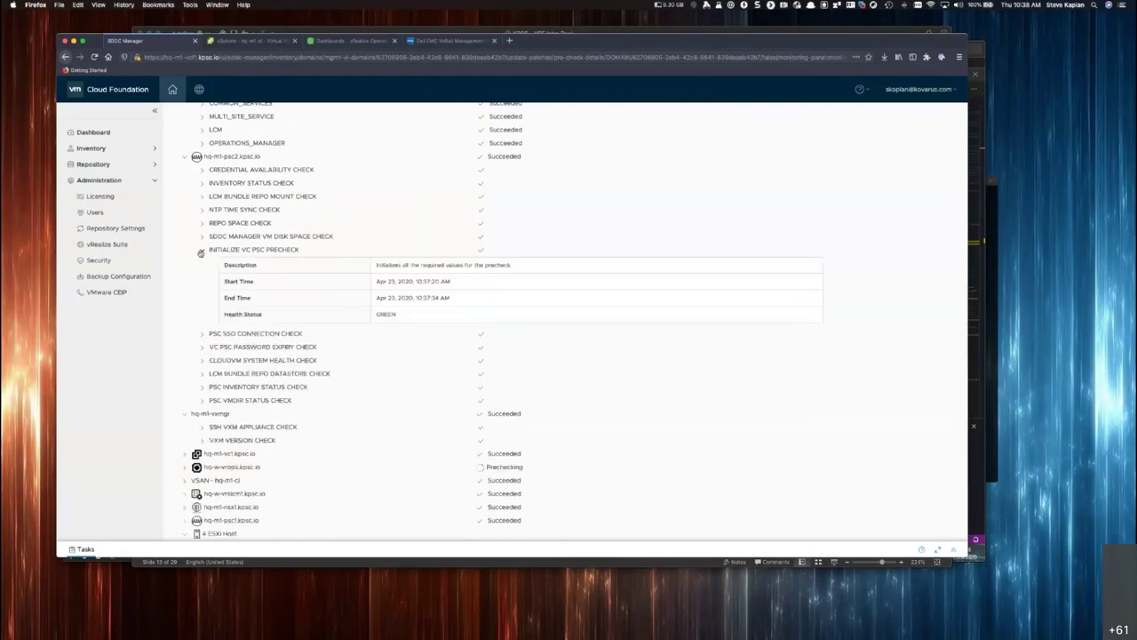
{"action": "left_click", "coordinate": [201, 251]}
{"action": "scroll", "coordinate": [204, 255], "scroll_direction": "up", "scroll_amount": 3}
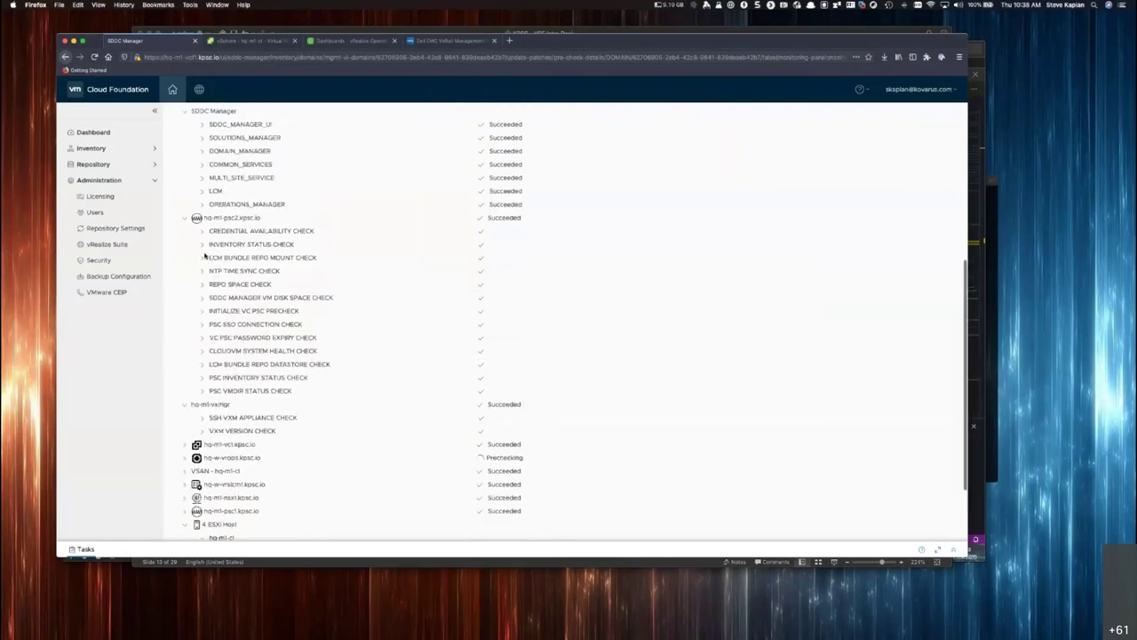
{"action": "scroll", "coordinate": [204, 255], "scroll_direction": "down", "scroll_amount": 4}
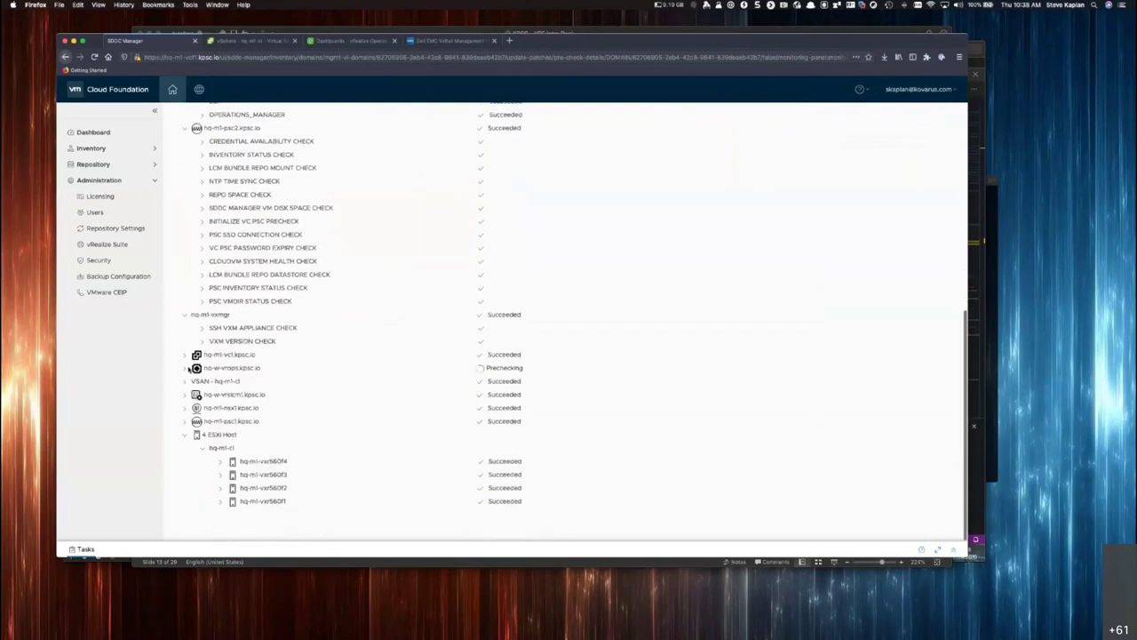
Read the hq-w-vrops VROPS DATA NODES CONSISTENCY and VROPS INVENTORY check details, then collapse it
{"action": "left_click", "coordinate": [184, 368]}
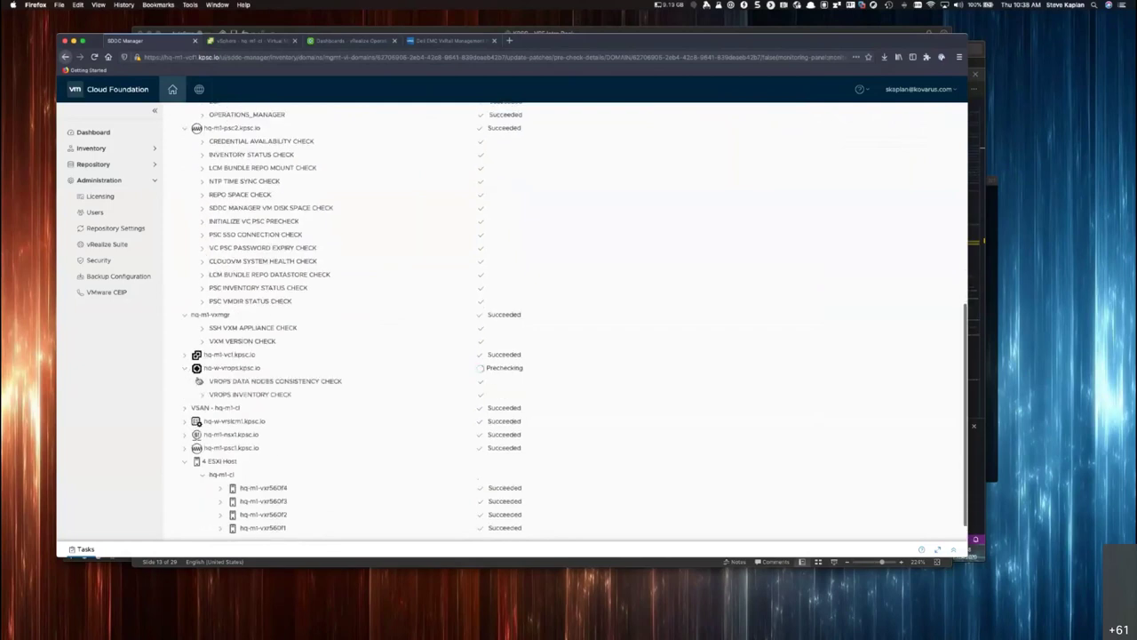
{"action": "left_click", "coordinate": [202, 382]}
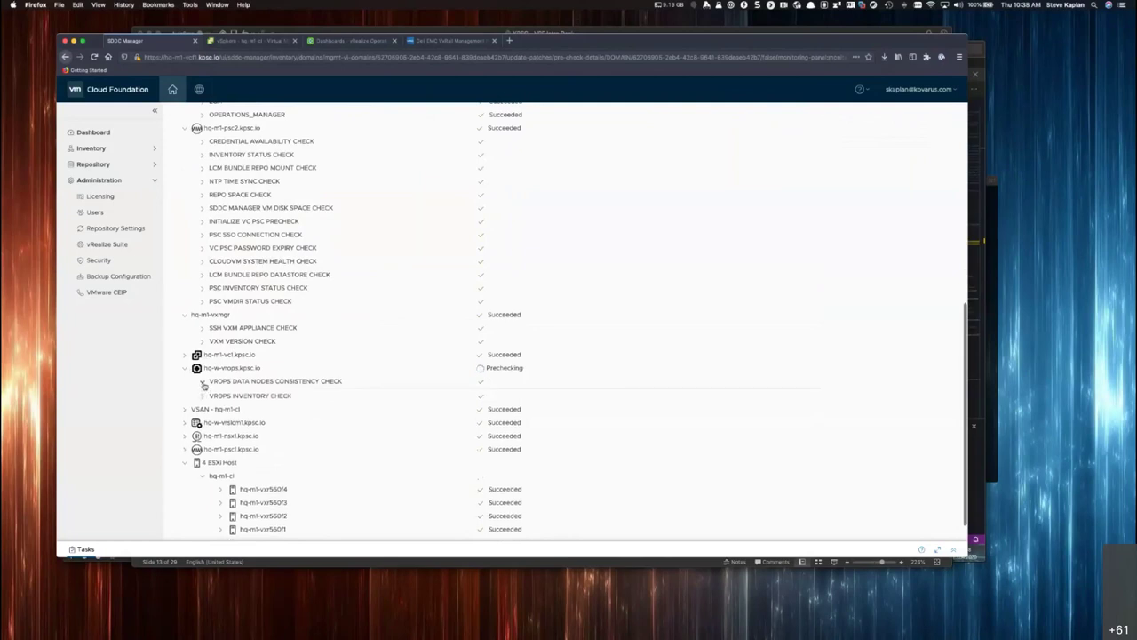
{"action": "scroll", "coordinate": [203, 390], "scroll_direction": "down", "scroll_amount": 2}
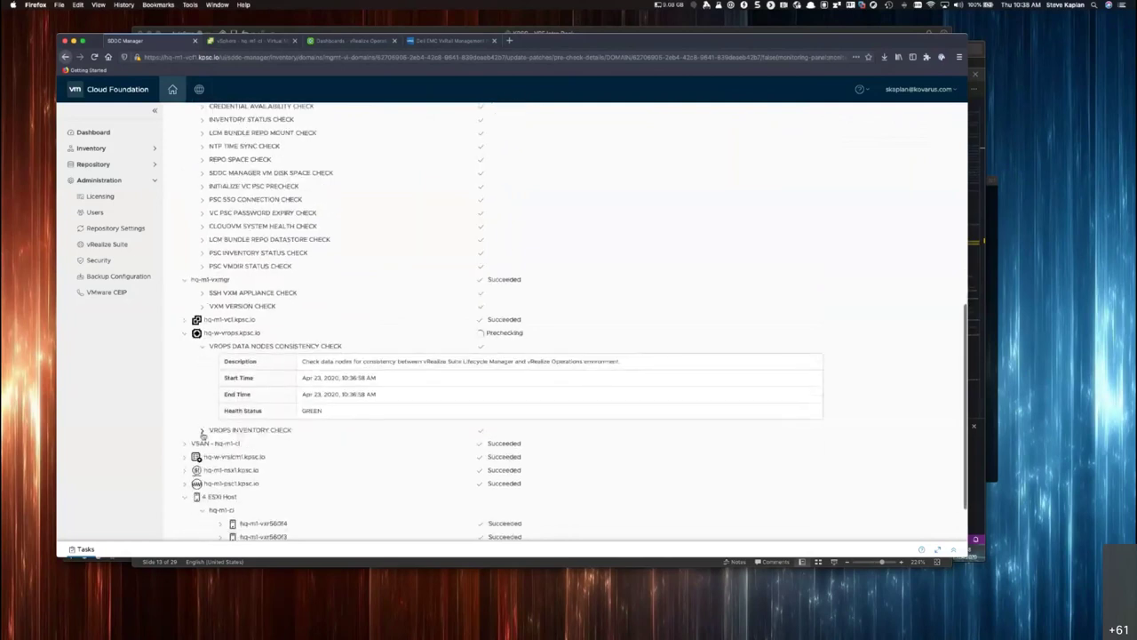
{"action": "left_click", "coordinate": [202, 432]}
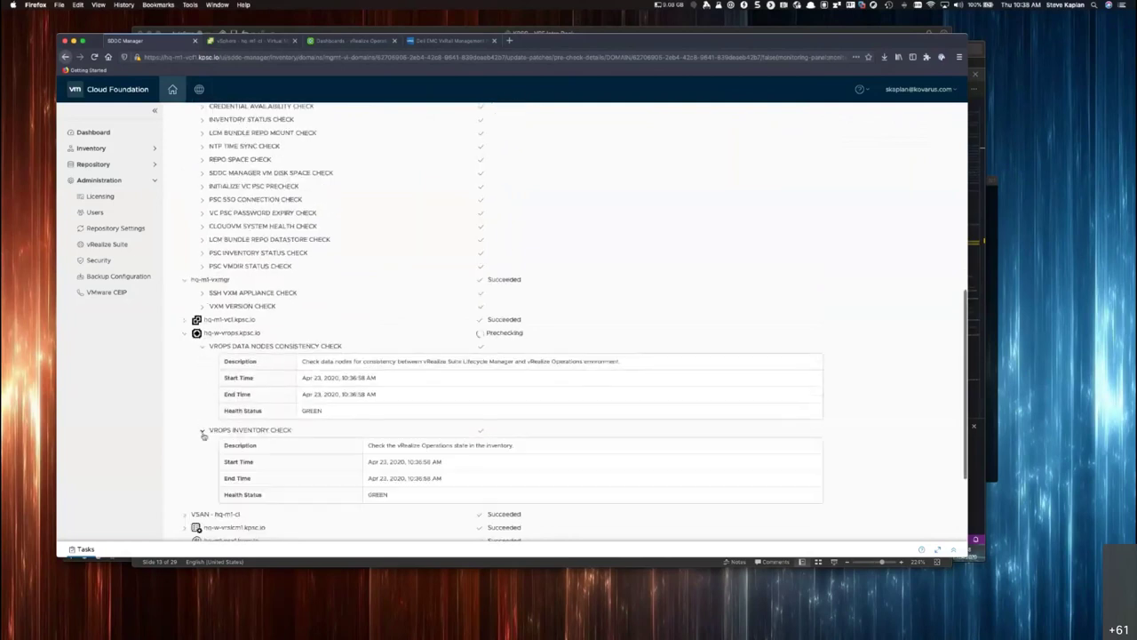
{"action": "left_click", "coordinate": [186, 333]}
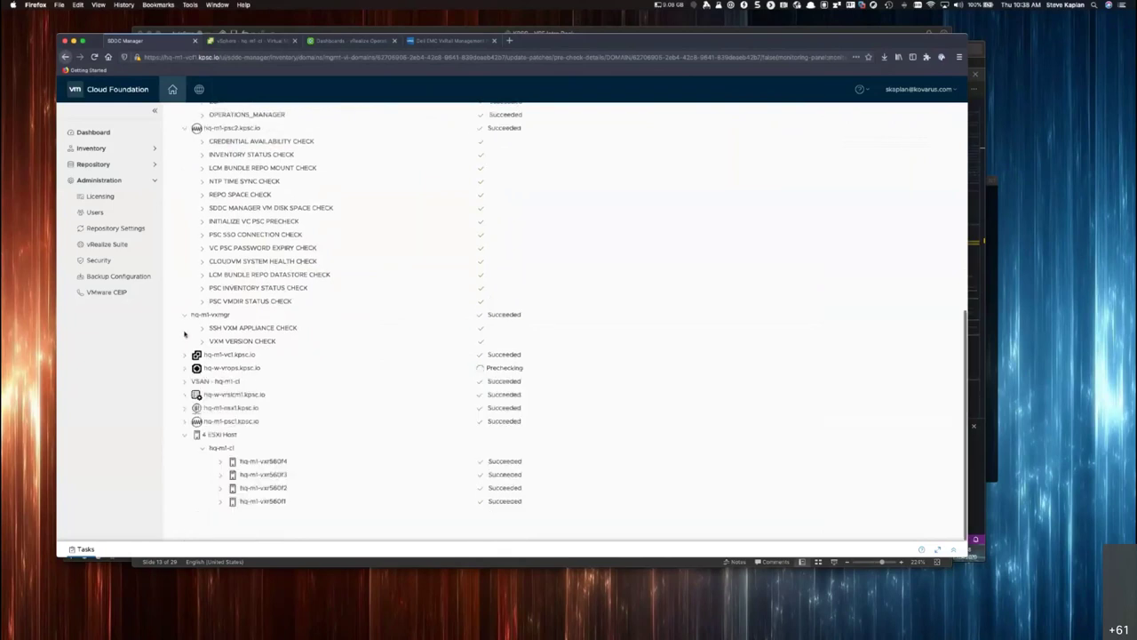
List the checks run against the hq-m1-vc1.kpsc.io vCenter host
{"action": "left_click", "coordinate": [185, 356]}
{"action": "scroll", "coordinate": [185, 359], "scroll_direction": "down", "scroll_amount": 1}
{"action": "scroll", "coordinate": [185, 359], "scroll_direction": "down", "scroll_amount": 1}
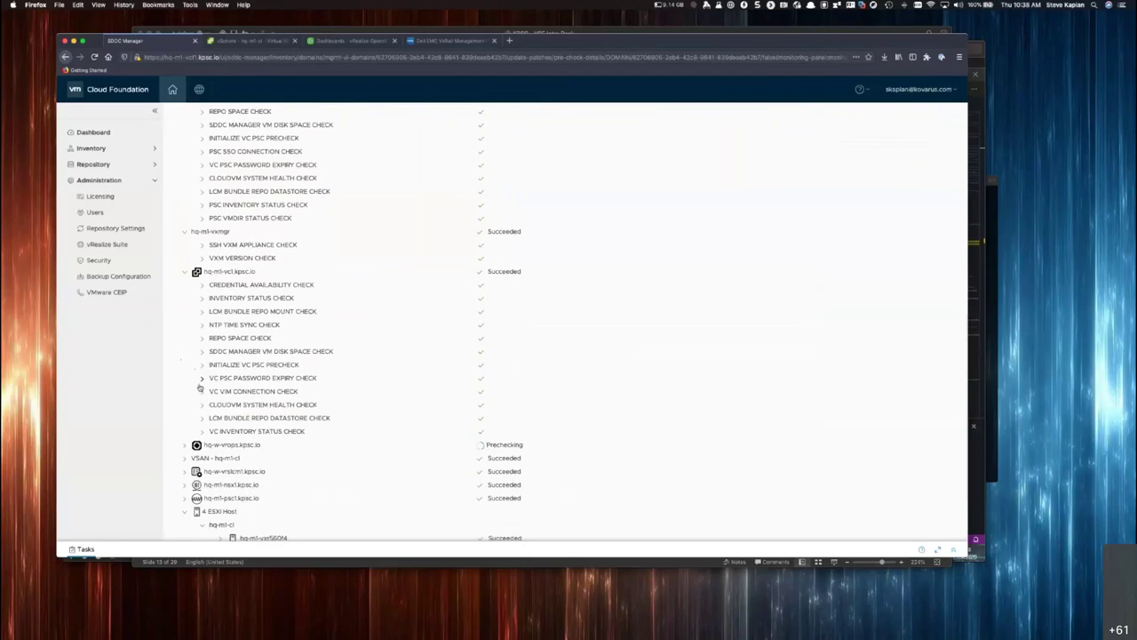
{"action": "scroll", "coordinate": [204, 397], "scroll_direction": "up", "scroll_amount": 5}
{"action": "scroll", "coordinate": [204, 398], "scroll_direction": "up", "scroll_amount": 2}
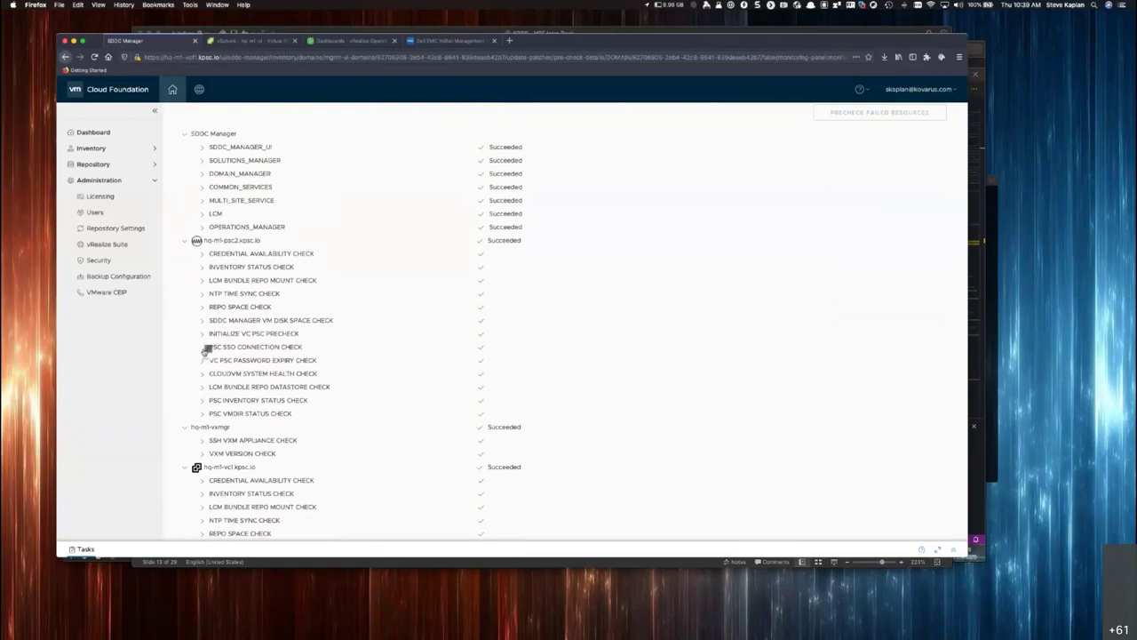
Collapse the hq-m1-psc2, hq-m1-vxmgr, vCenter and SDDC Manager rows into a compact Succeeded list
{"action": "scroll", "coordinate": [459, 295], "scroll_direction": "down", "scroll_amount": 1}
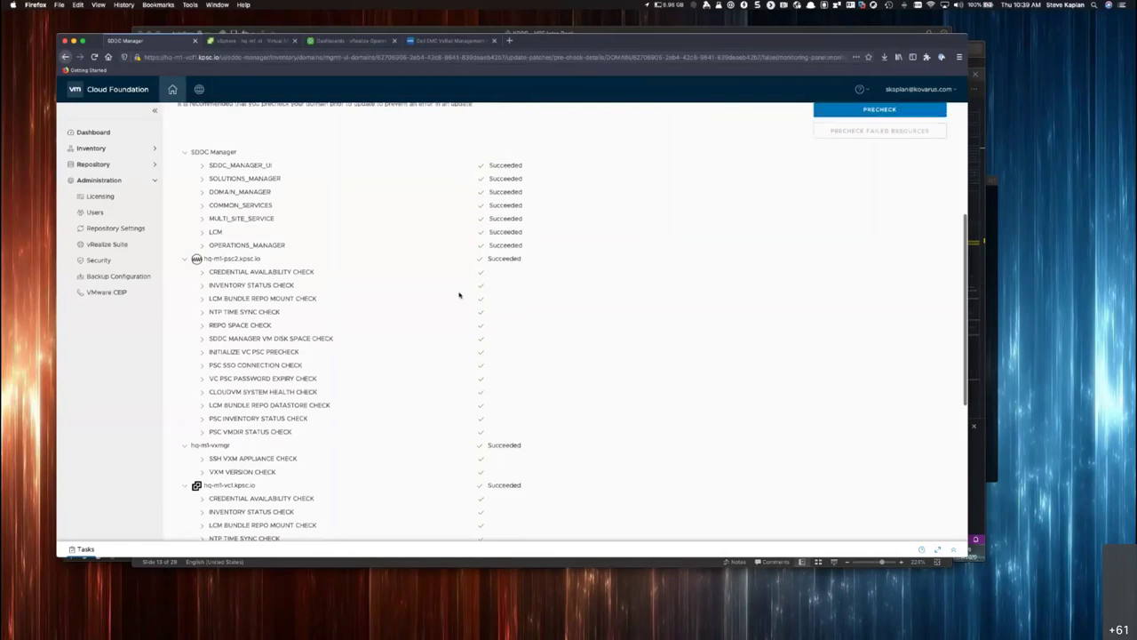
{"action": "left_click", "coordinate": [186, 231]}
{"action": "left_click", "coordinate": [185, 244]}
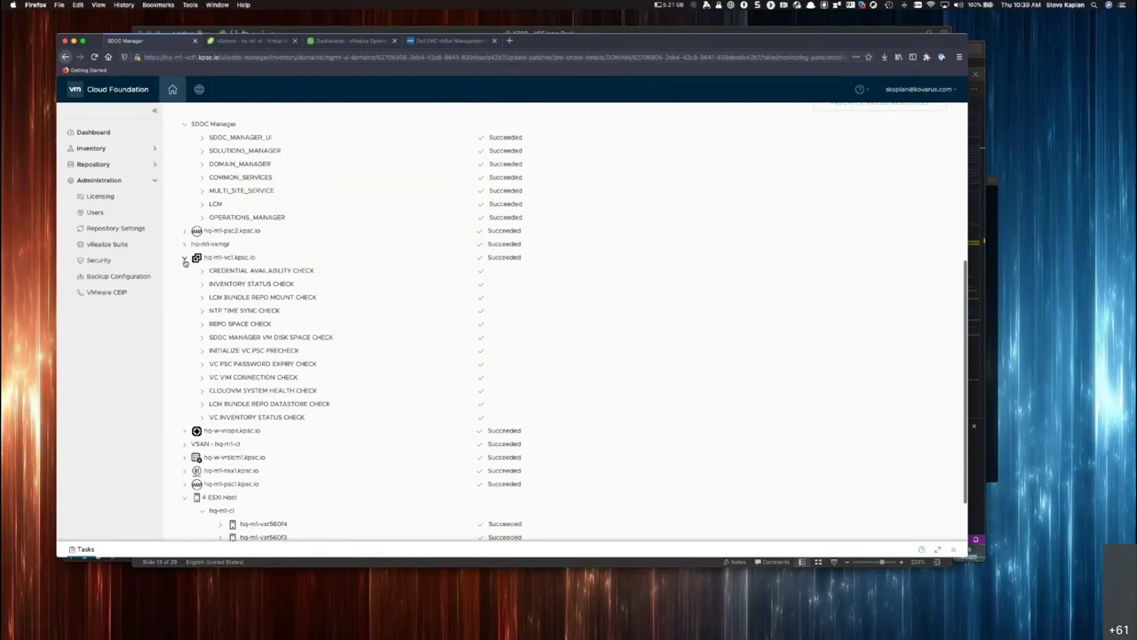
{"action": "left_click", "coordinate": [184, 256]}
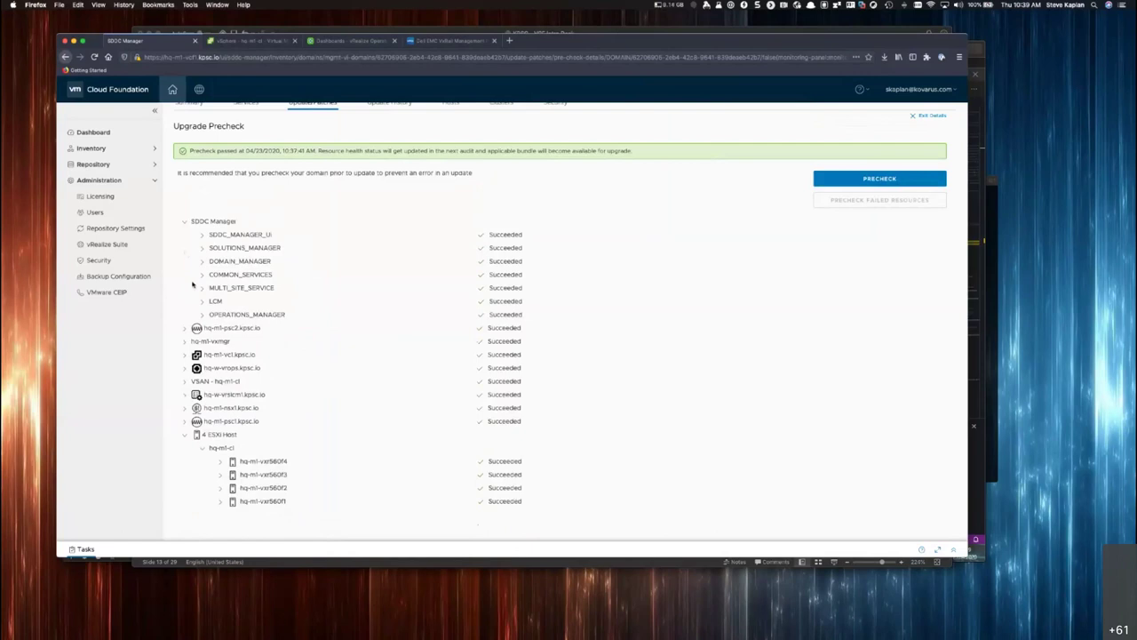
{"action": "left_click", "coordinate": [186, 222]}
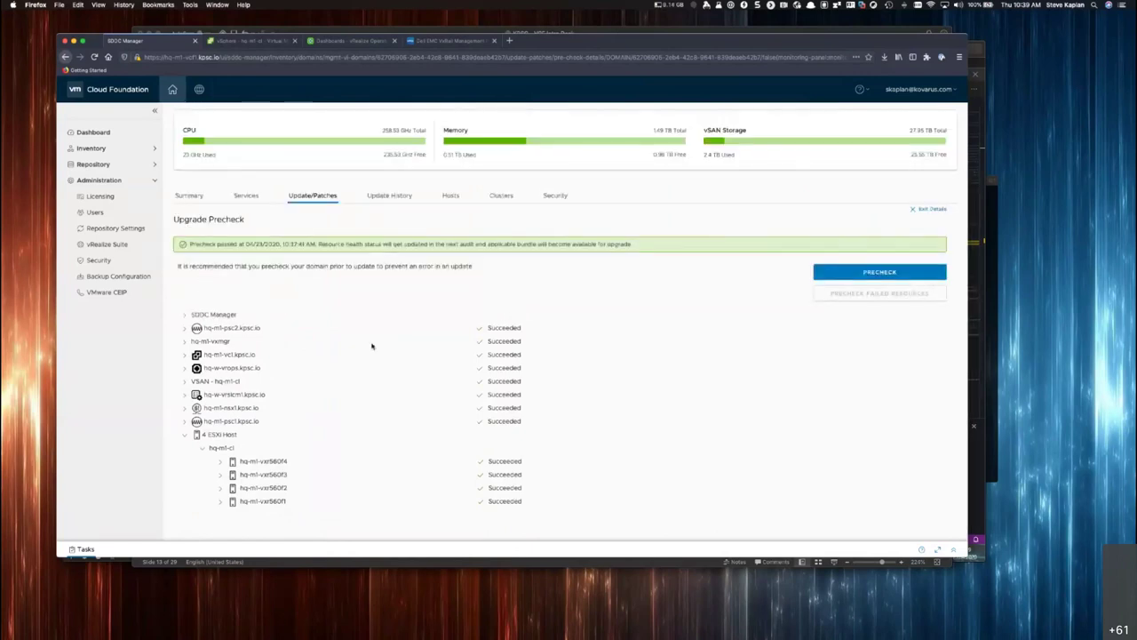
Exit precheck details and review Current Versions under the precheck passed at 04/23/2020 10:37:41 AM
{"action": "left_click", "coordinate": [930, 209]}
{"action": "scroll", "coordinate": [575, 391], "scroll_direction": "down", "scroll_amount": 3}
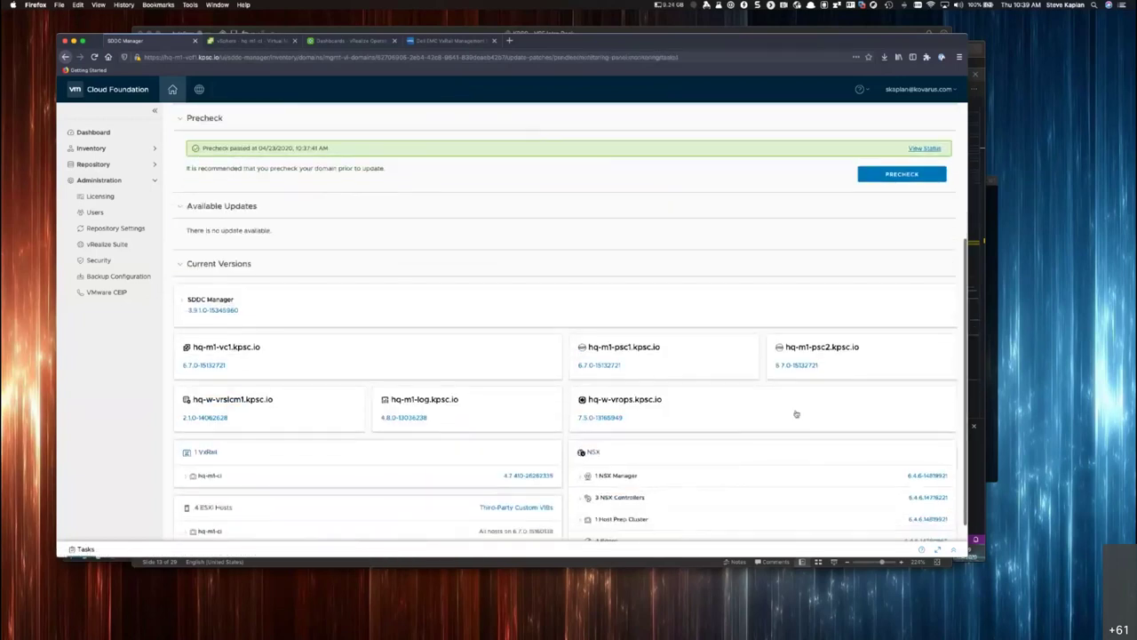
{"action": "scroll", "coordinate": [638, 404], "scroll_direction": "down", "scroll_amount": 1}
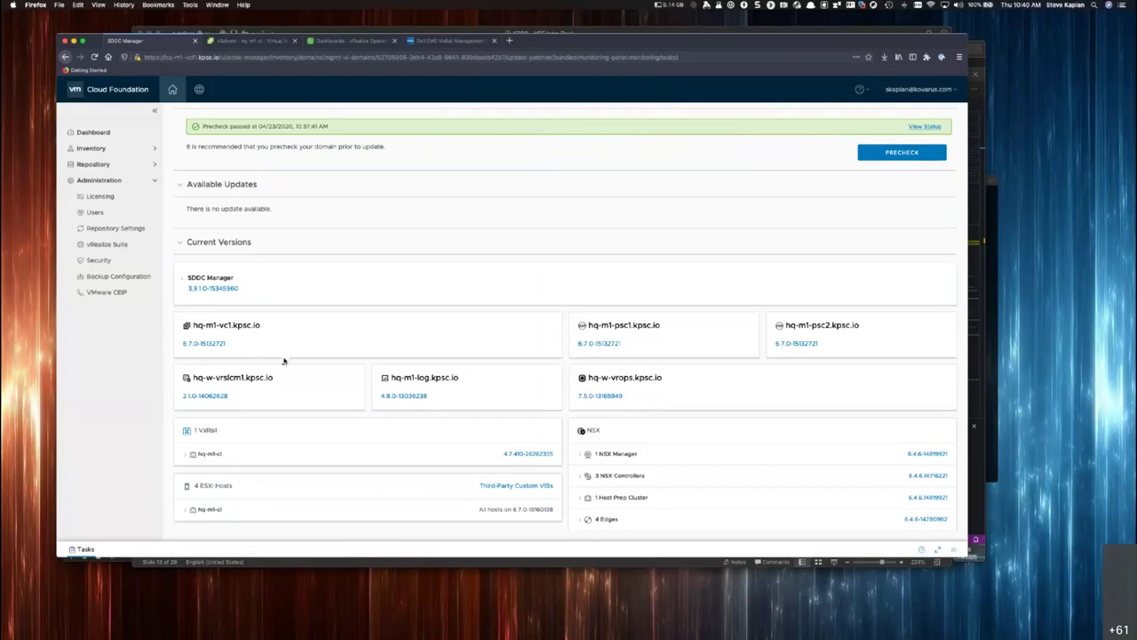
{"action": "scroll", "coordinate": [285, 360], "scroll_direction": "up", "scroll_amount": 3}
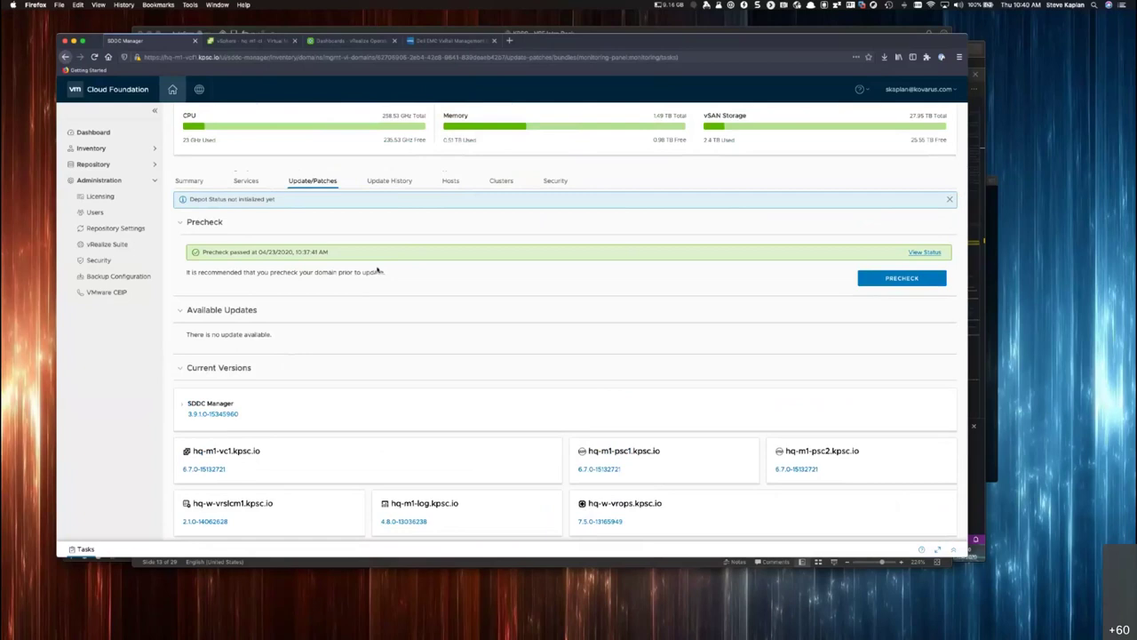
Open the MGMT domain's Update History, which reports no updates installed yet
{"action": "left_click", "coordinate": [395, 182]}
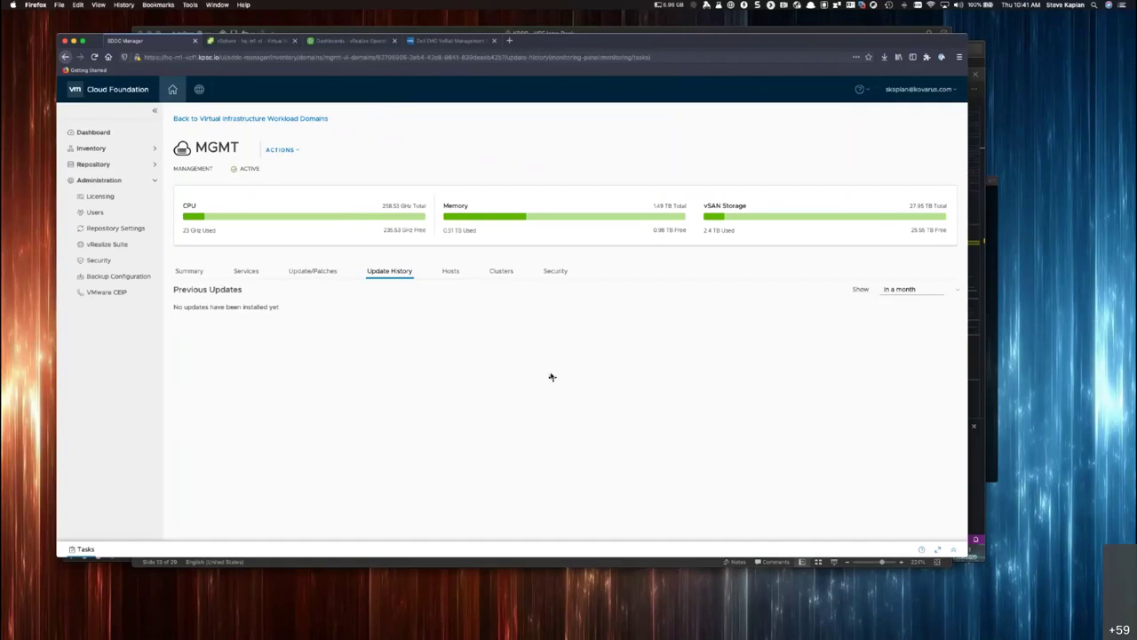
List the nine active MGMT certificates valid until 2030 and expand the vxrail_manager certificate
{"action": "left_click", "coordinate": [555, 274]}
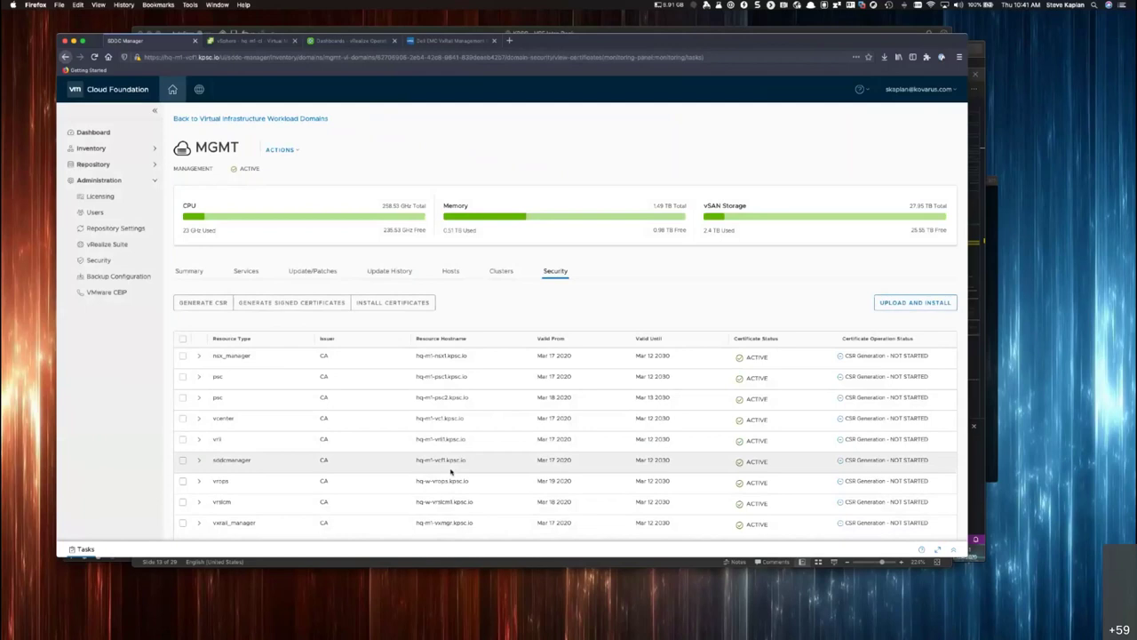
{"action": "scroll", "coordinate": [450, 471], "scroll_direction": "down", "scroll_amount": 2}
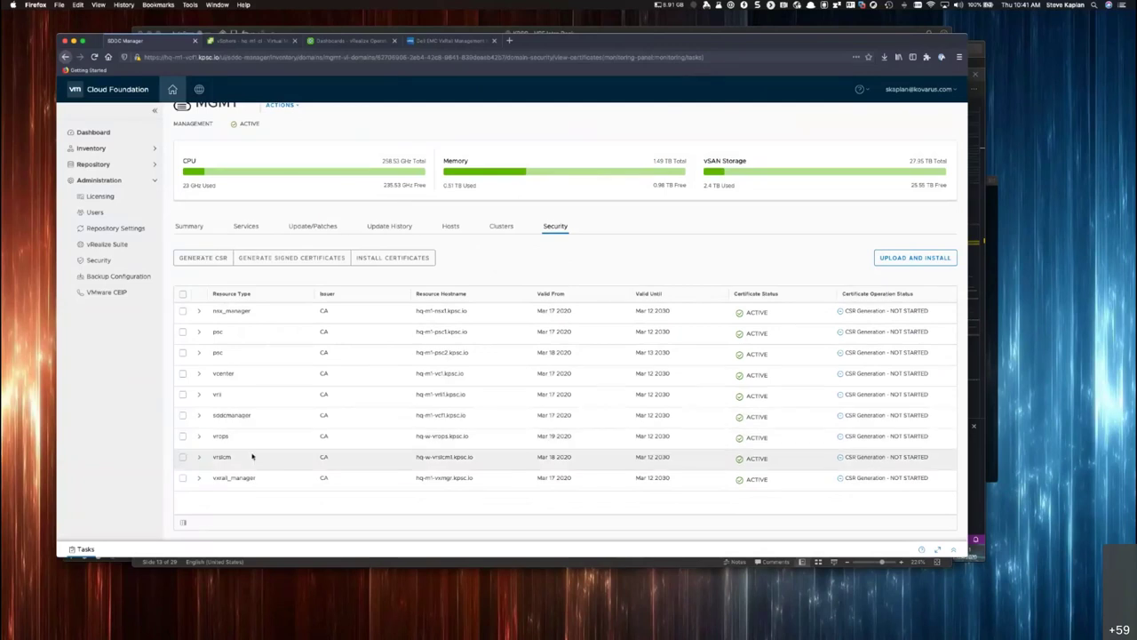
{"action": "left_click", "coordinate": [199, 479]}
{"action": "scroll", "coordinate": [201, 481], "scroll_direction": "down", "scroll_amount": 4}
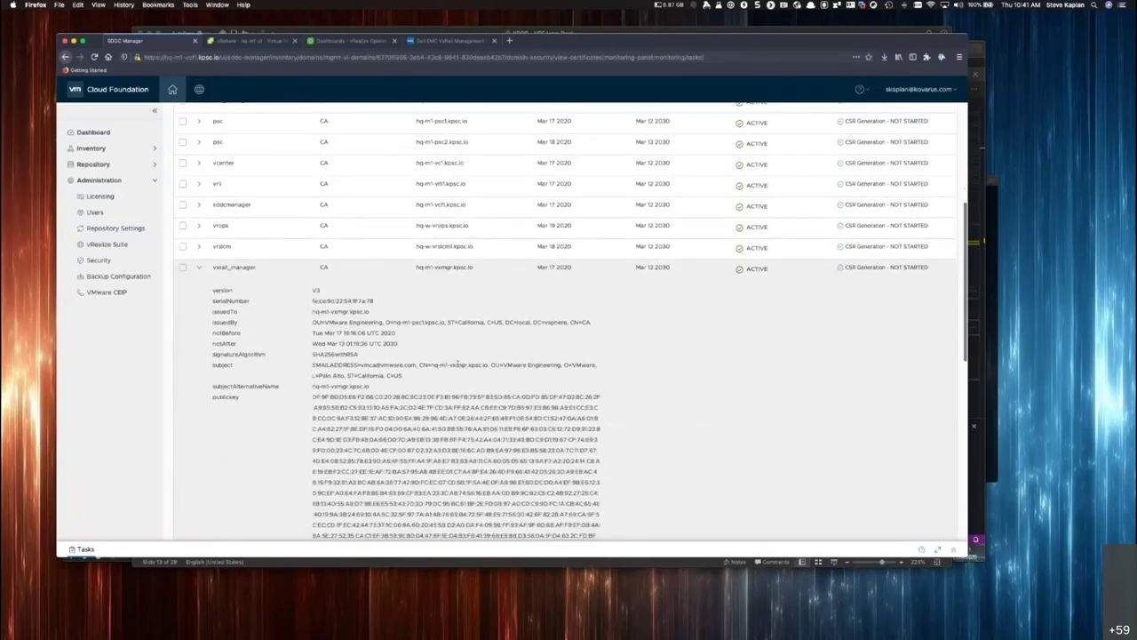
{"action": "scroll", "coordinate": [457, 364], "scroll_direction": "down", "scroll_amount": 1}
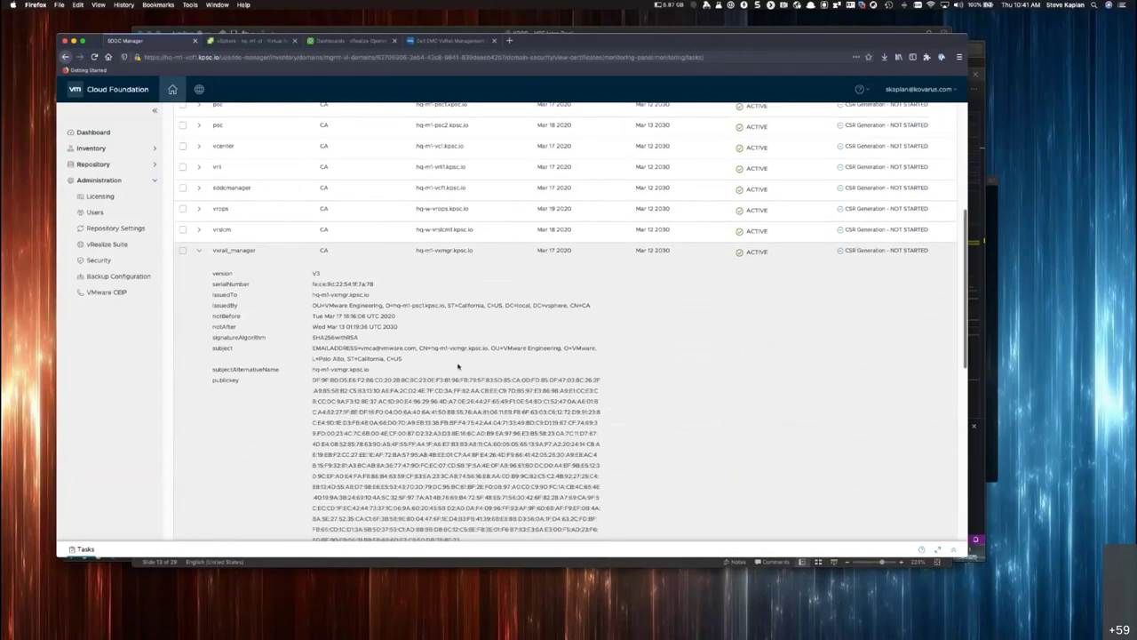
{"action": "left_click", "coordinate": [199, 250]}
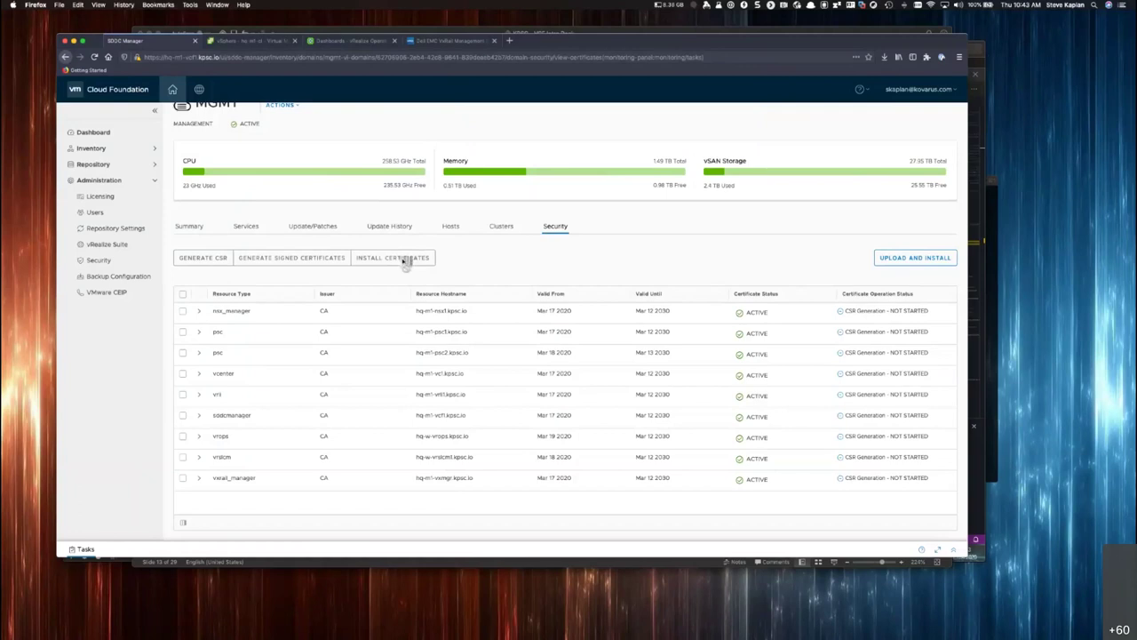
{"action": "scroll", "coordinate": [404, 260], "scroll_direction": "up", "scroll_amount": 1}
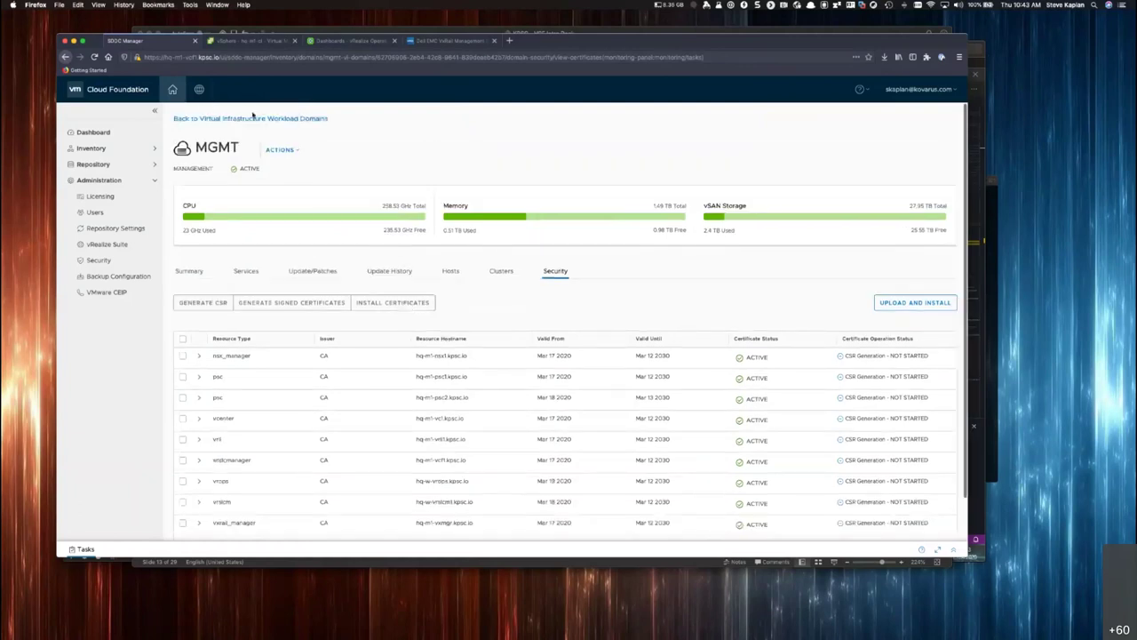
Open KPSC-W1's Services to view vCenter hq-w-vc1.kpsc.io (10.56.1.114) and NSX-T cluster 10.56.1.120
{"action": "left_click", "coordinate": [238, 118]}
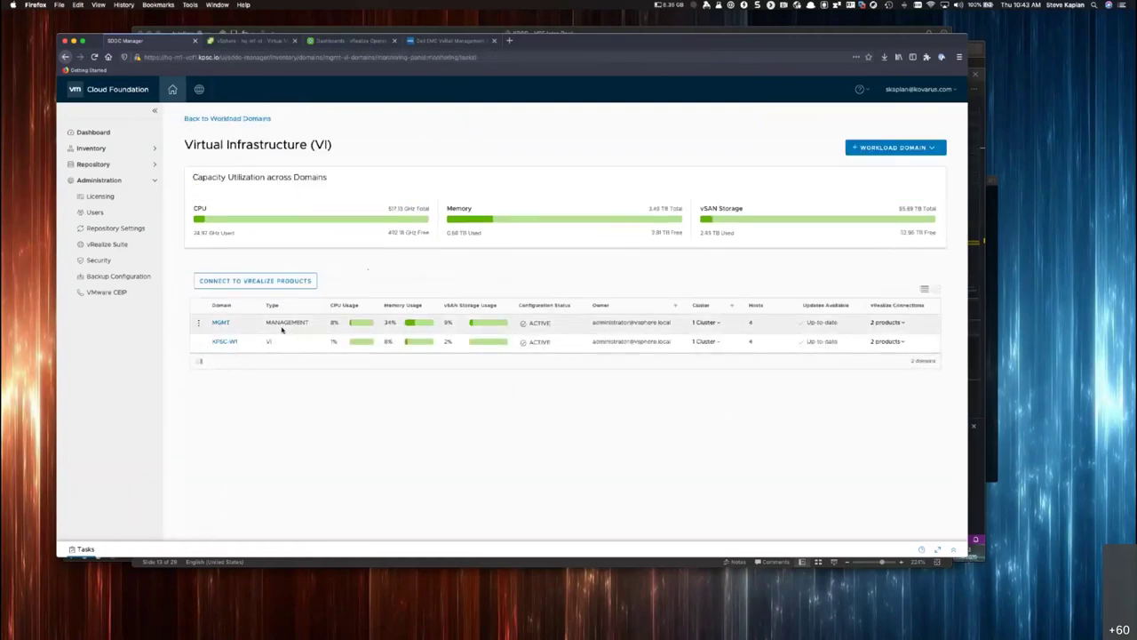
{"action": "left_click", "coordinate": [225, 341]}
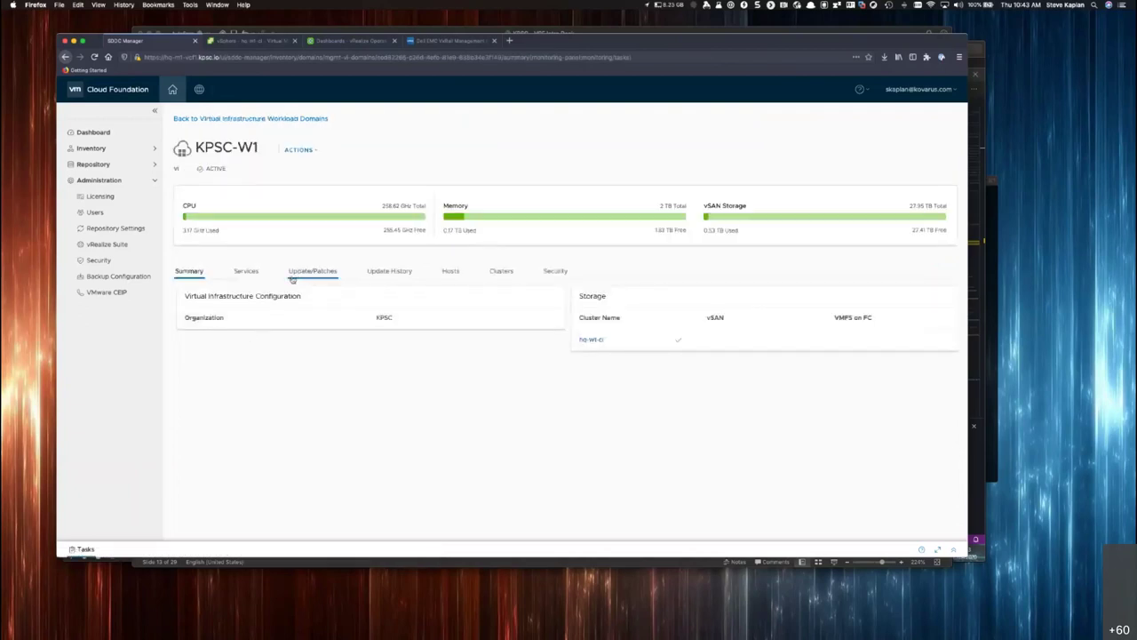
{"action": "left_click", "coordinate": [256, 275]}
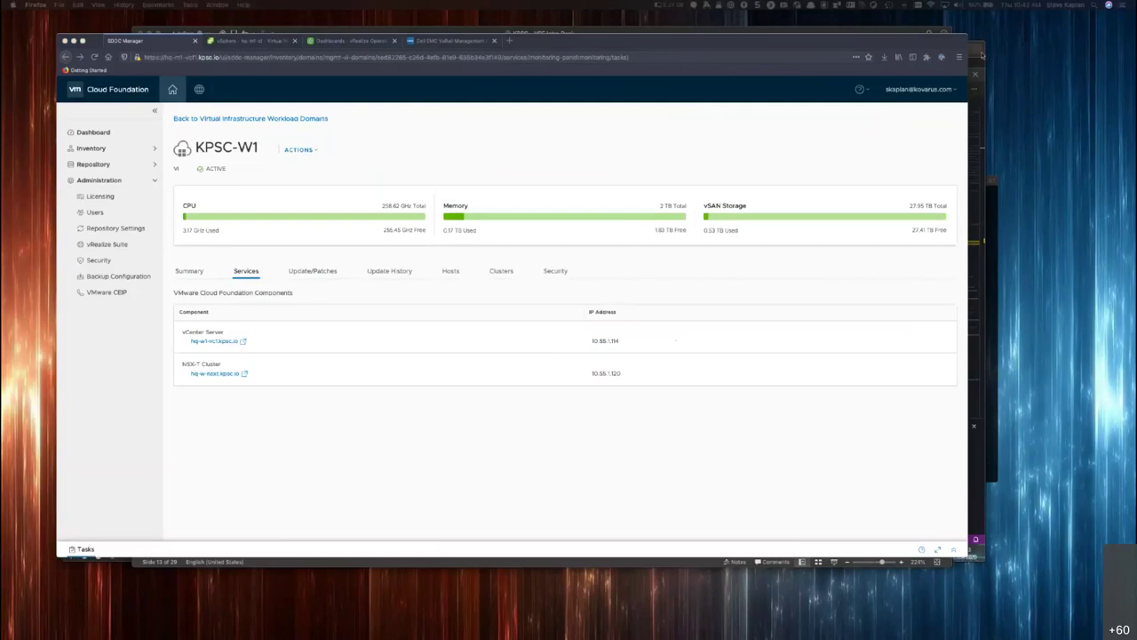
{"action": "left_click", "coordinate": [872, 132]}
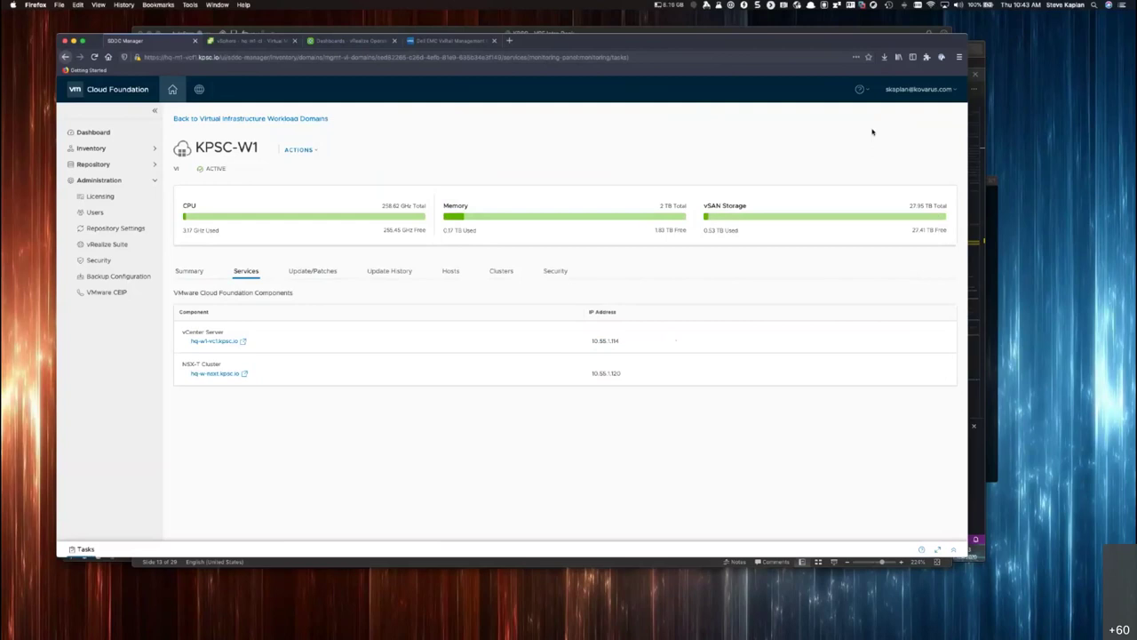